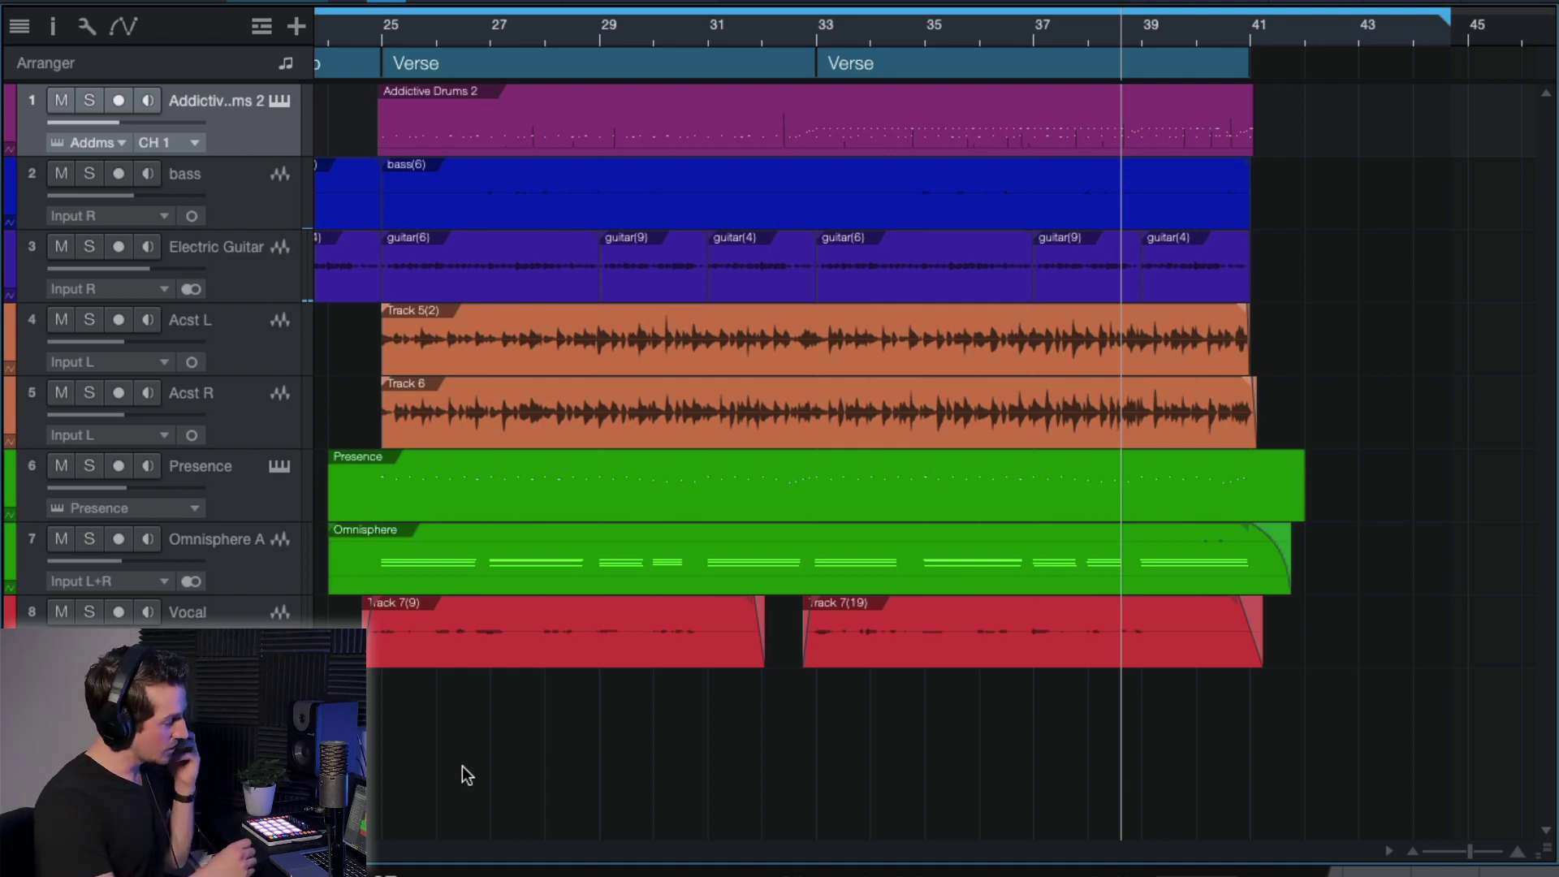
Solo the Electric Guitar track and play it from around bar 25
left_click(238, 290)
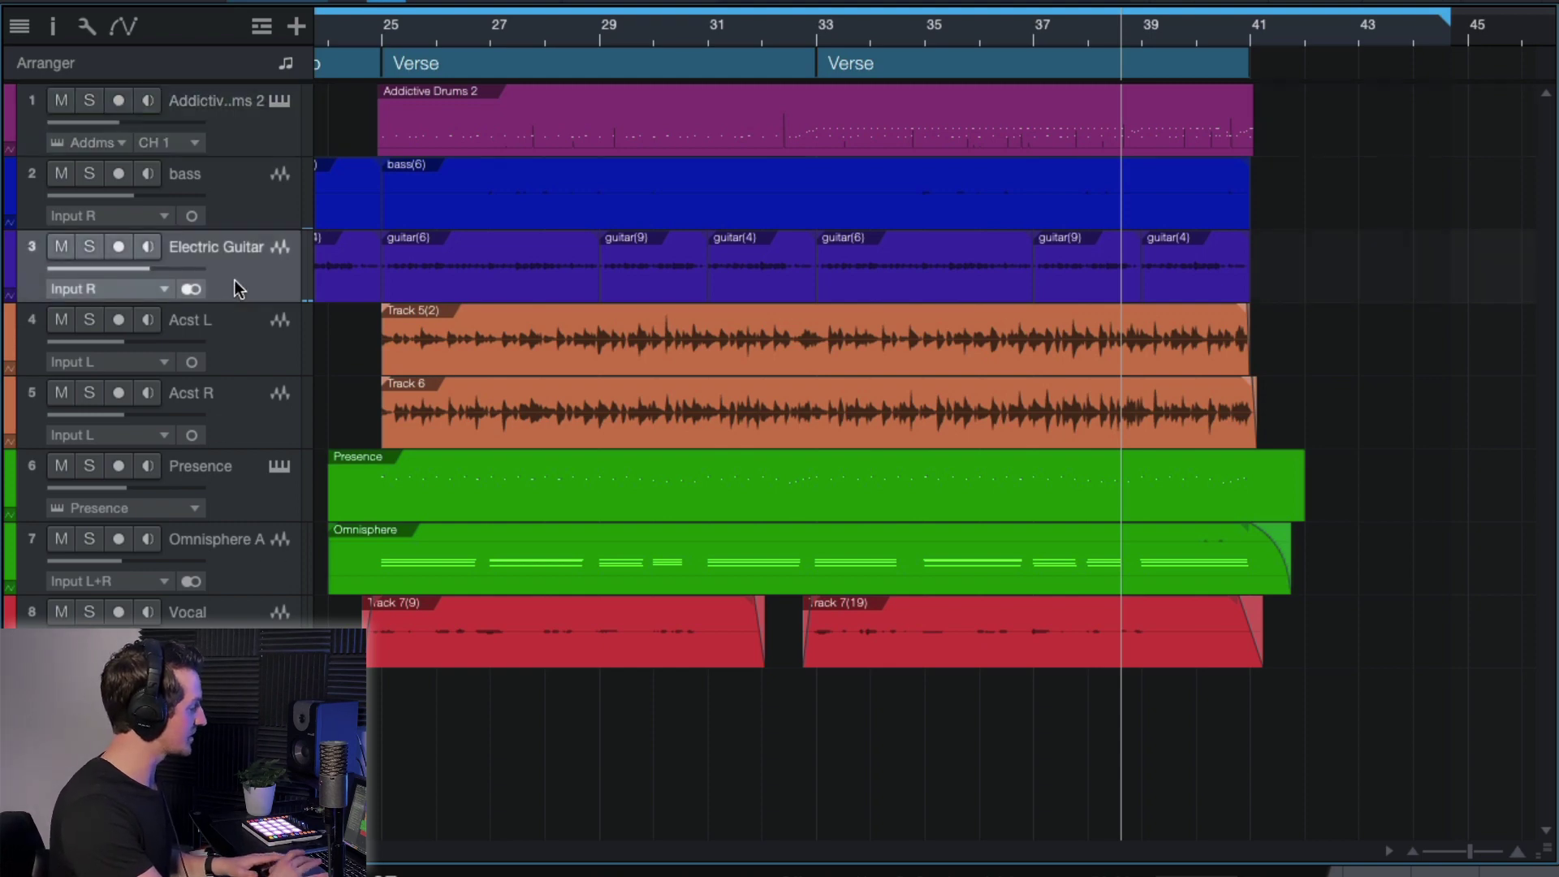
left_click(89, 246)
left_click(403, 33)
key("space")
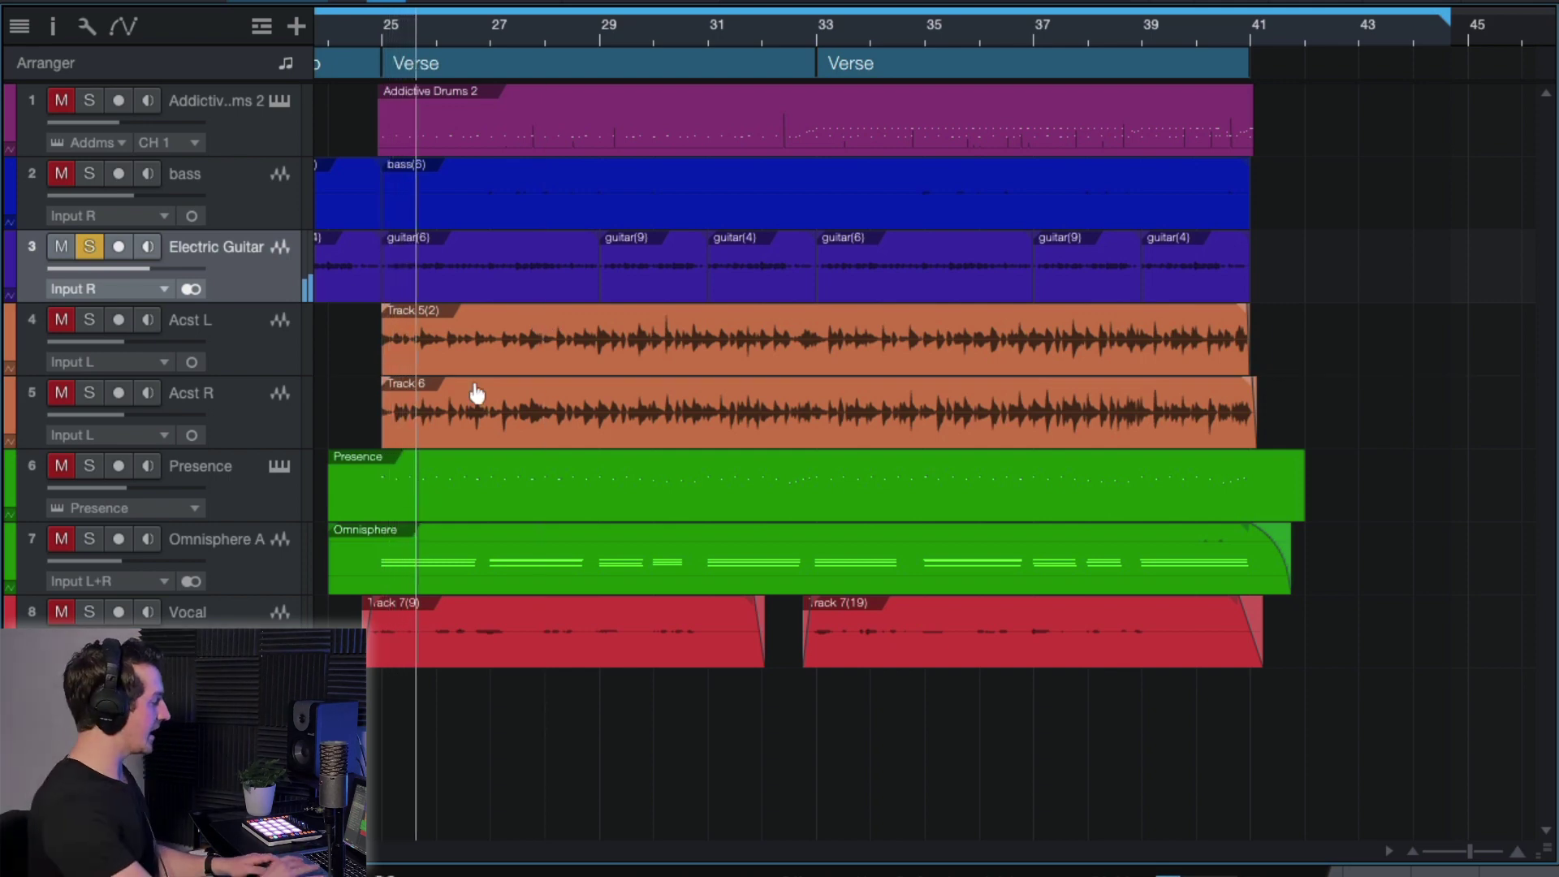
Try panning the Electric Guitar channel to about R68 in the mixer, and clear the track's solo
key("F3")
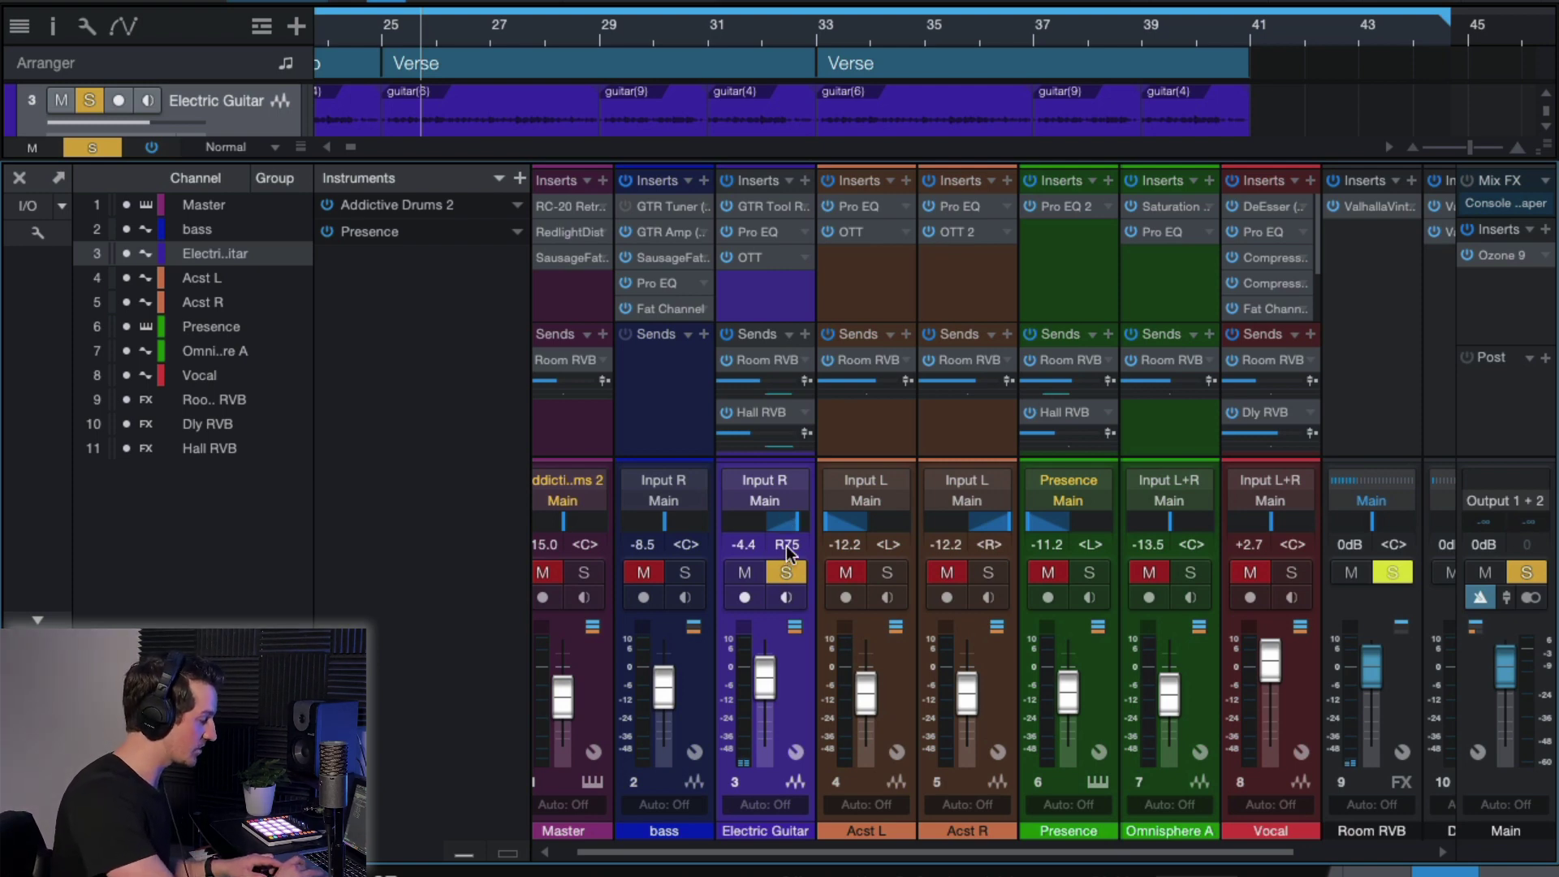
left_click_drag(787, 531, 850, 540)
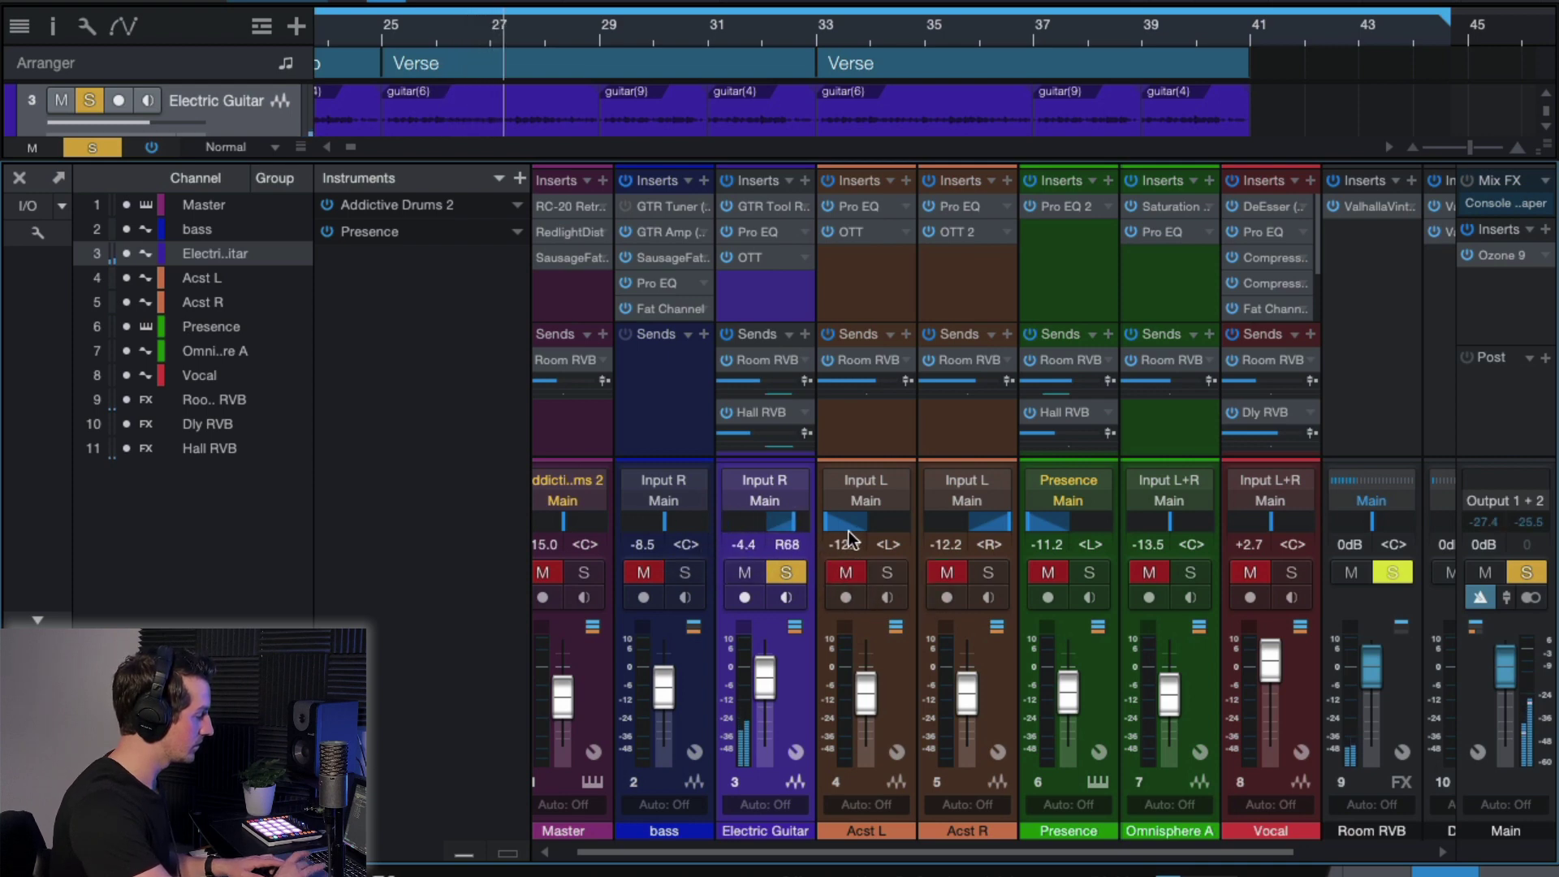
key("F3")
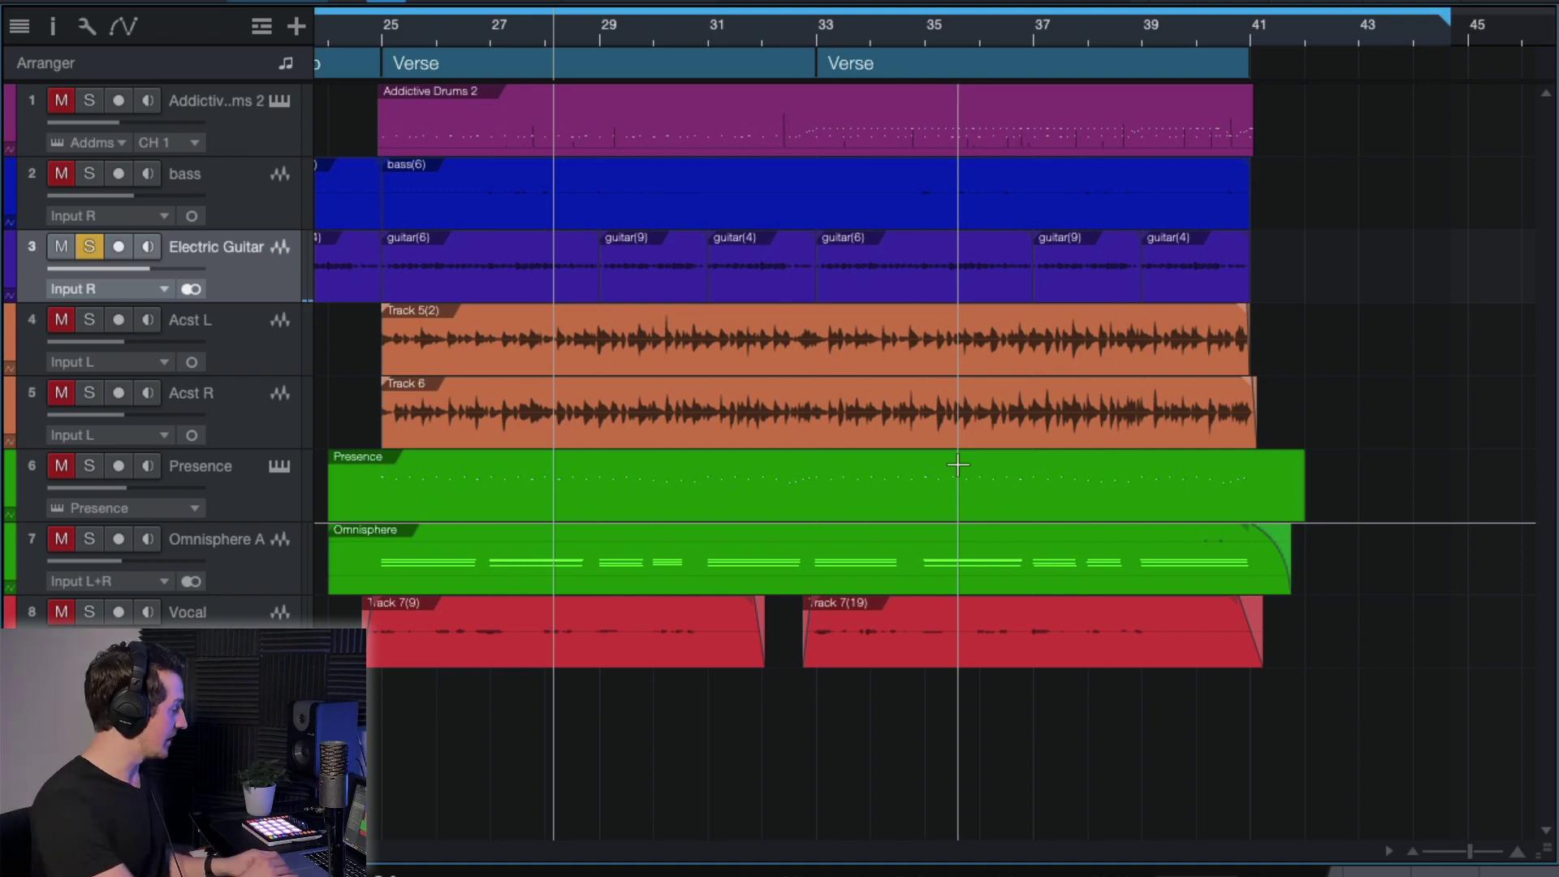
left_click(90, 248)
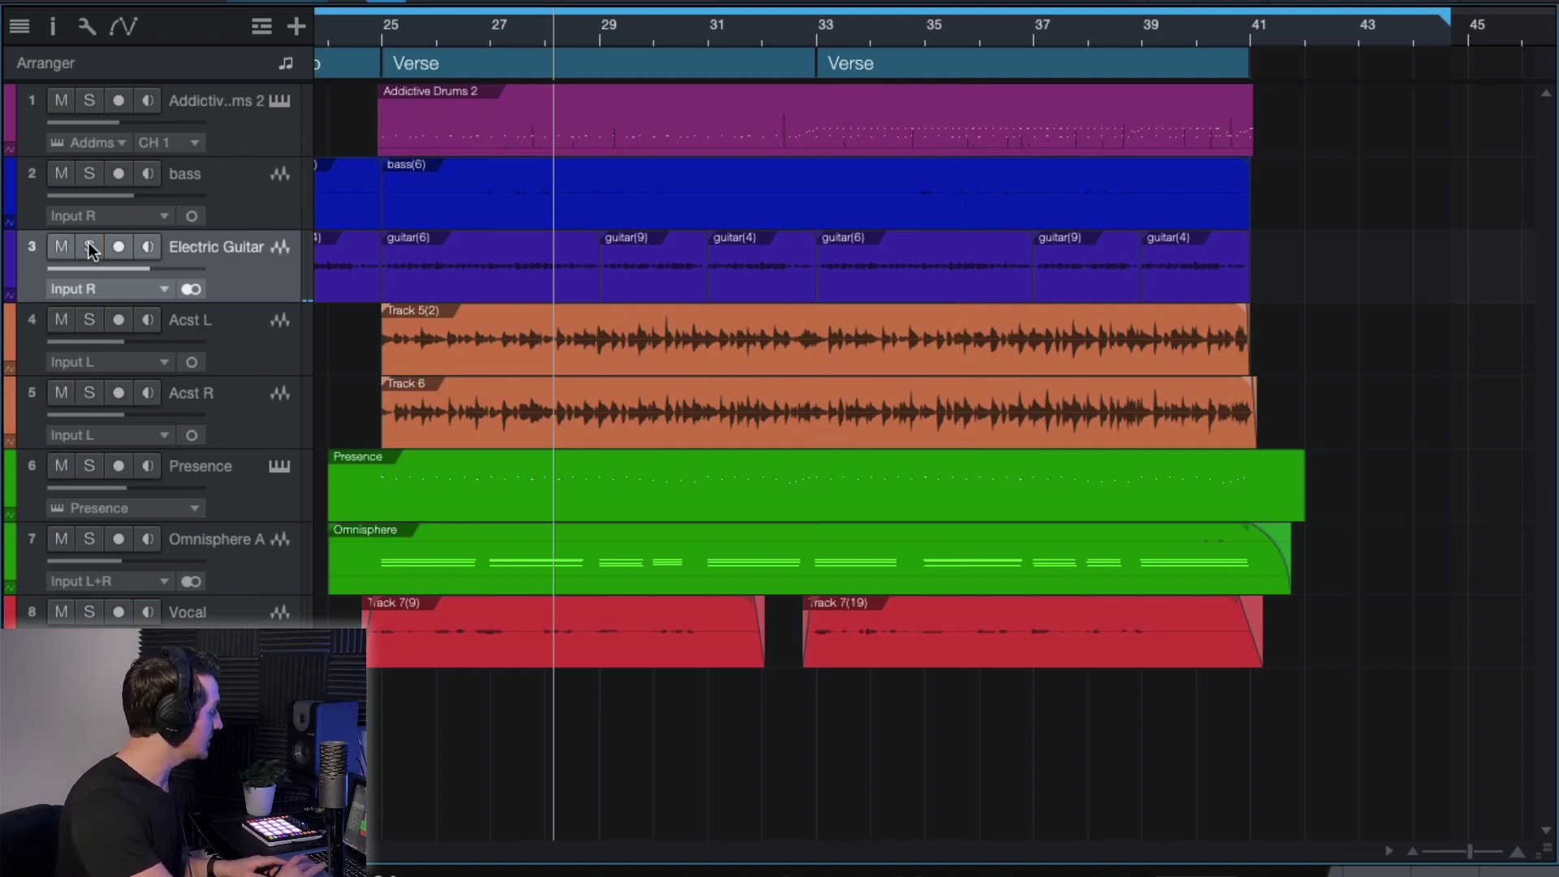
Solo the Presence track, play it and check its channel in the mixer
left_click(234, 570)
left_click(240, 506)
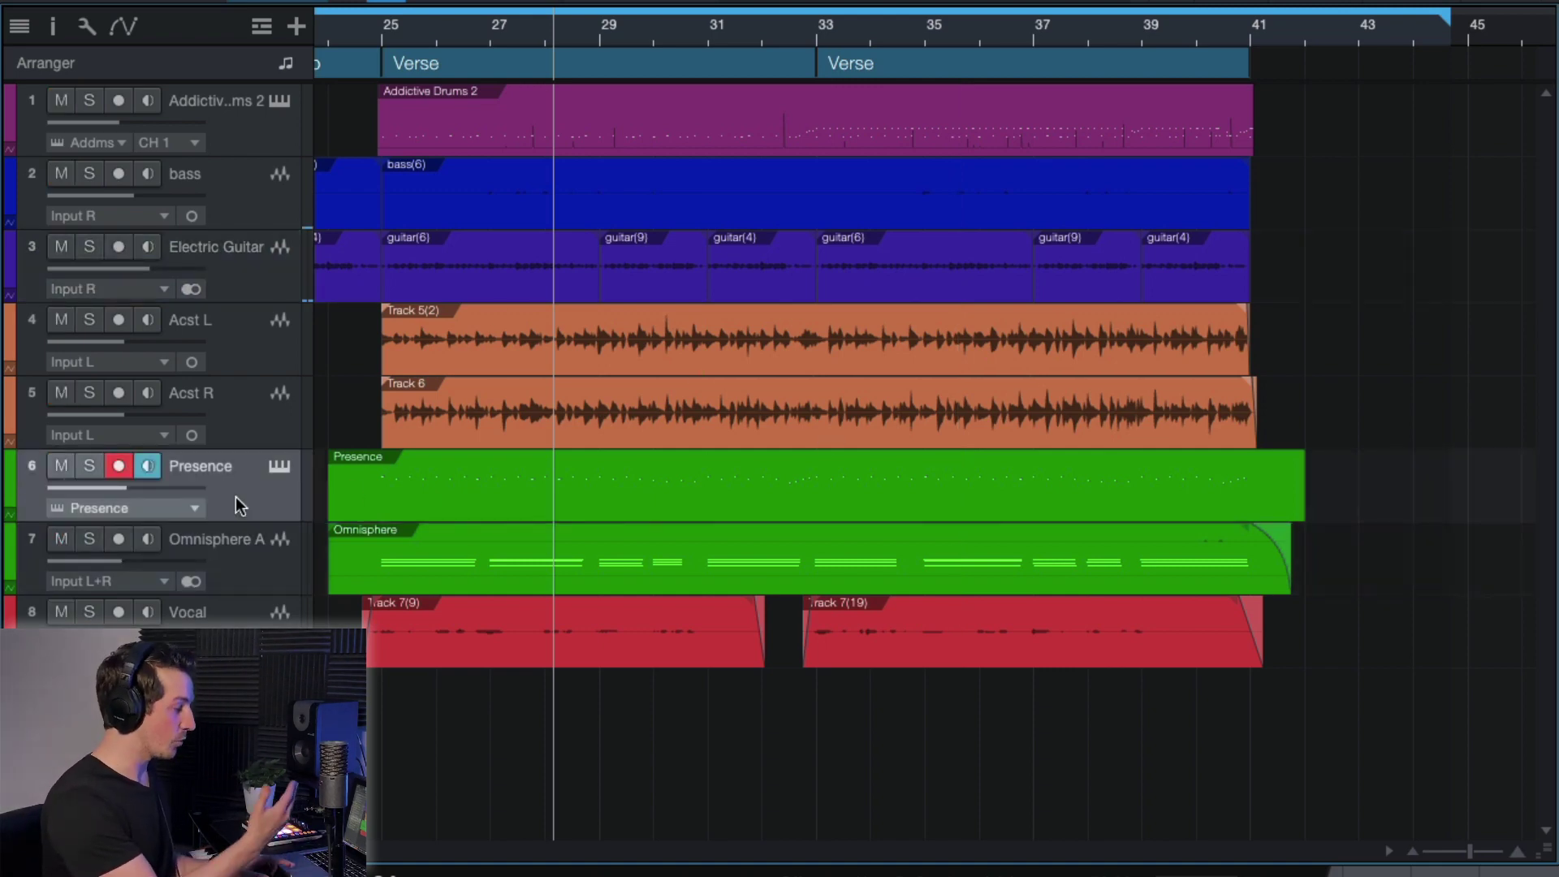
left_click(90, 464)
key("space")
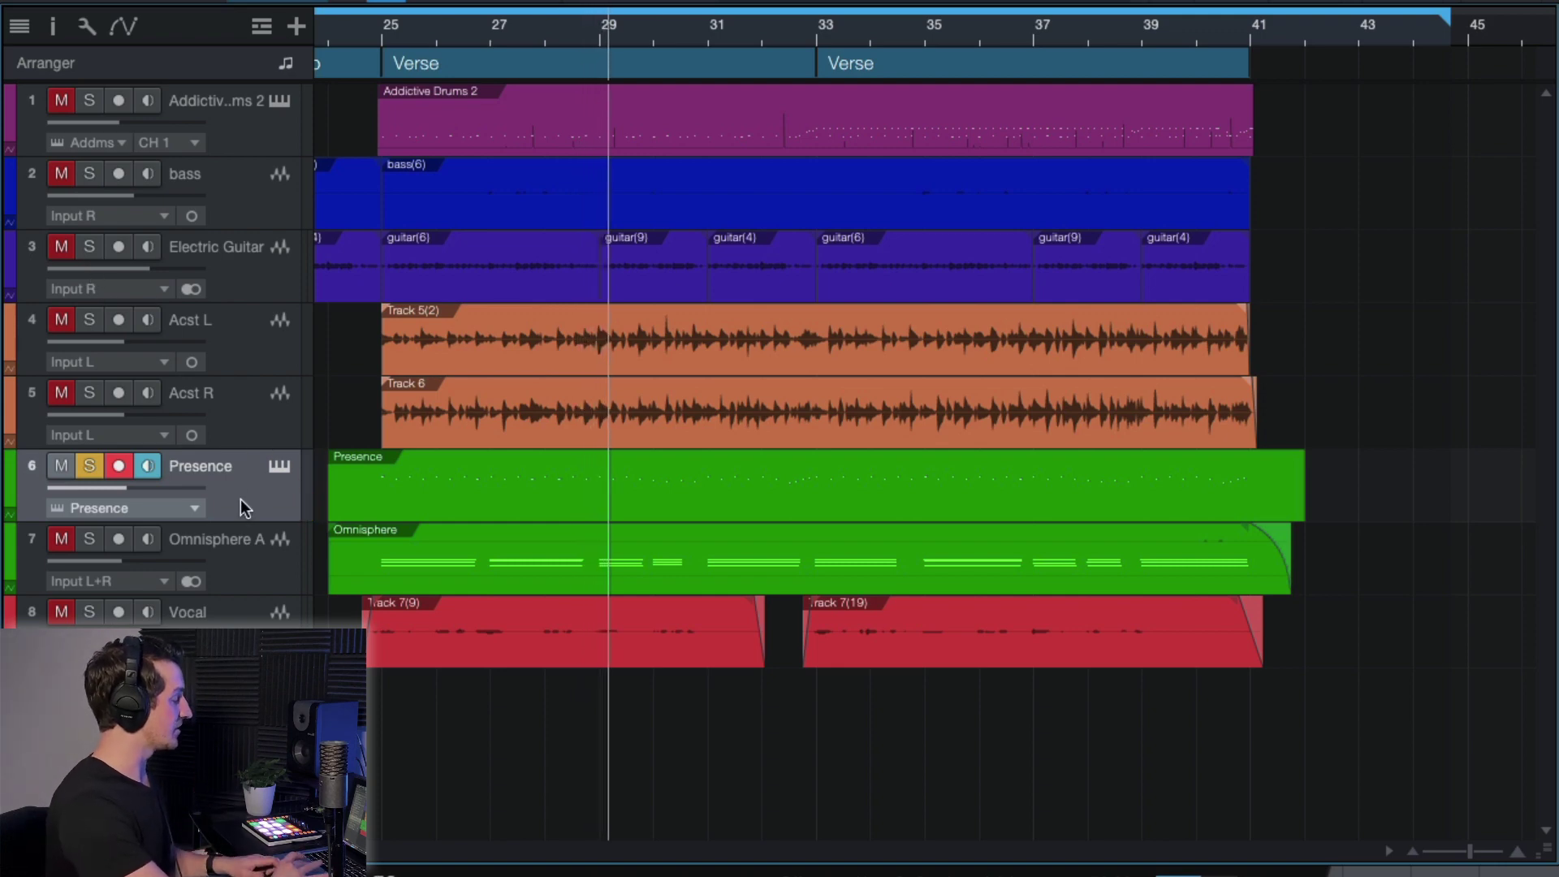
key("F3")
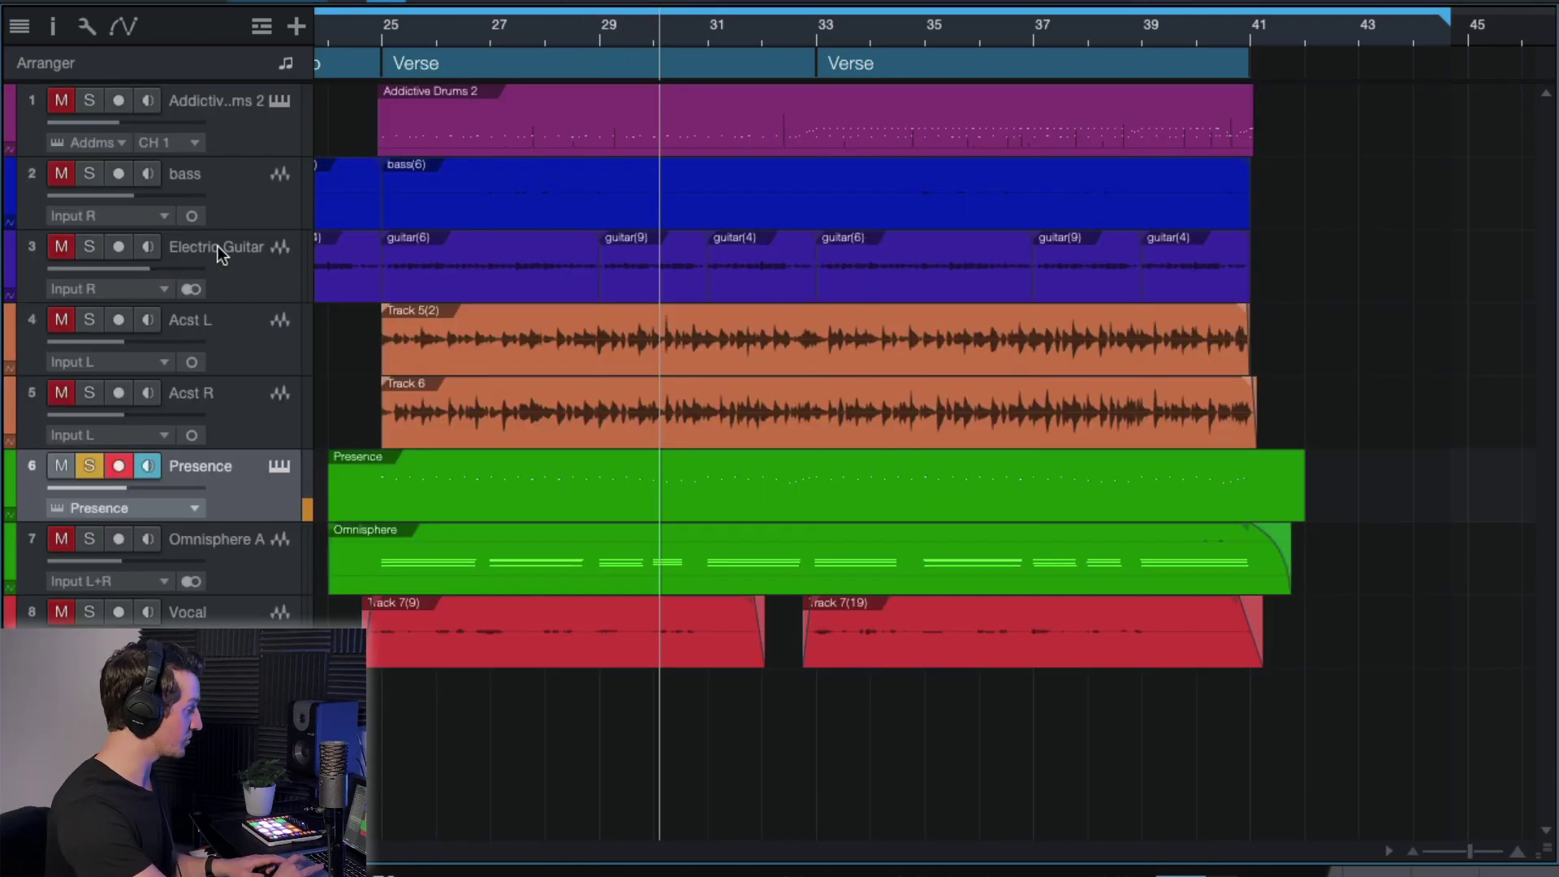
left_click(19, 177)
Listen to the Electric Guitar soloed together with Presence, and clear both solos once playback is stopped
left_click(90, 248)
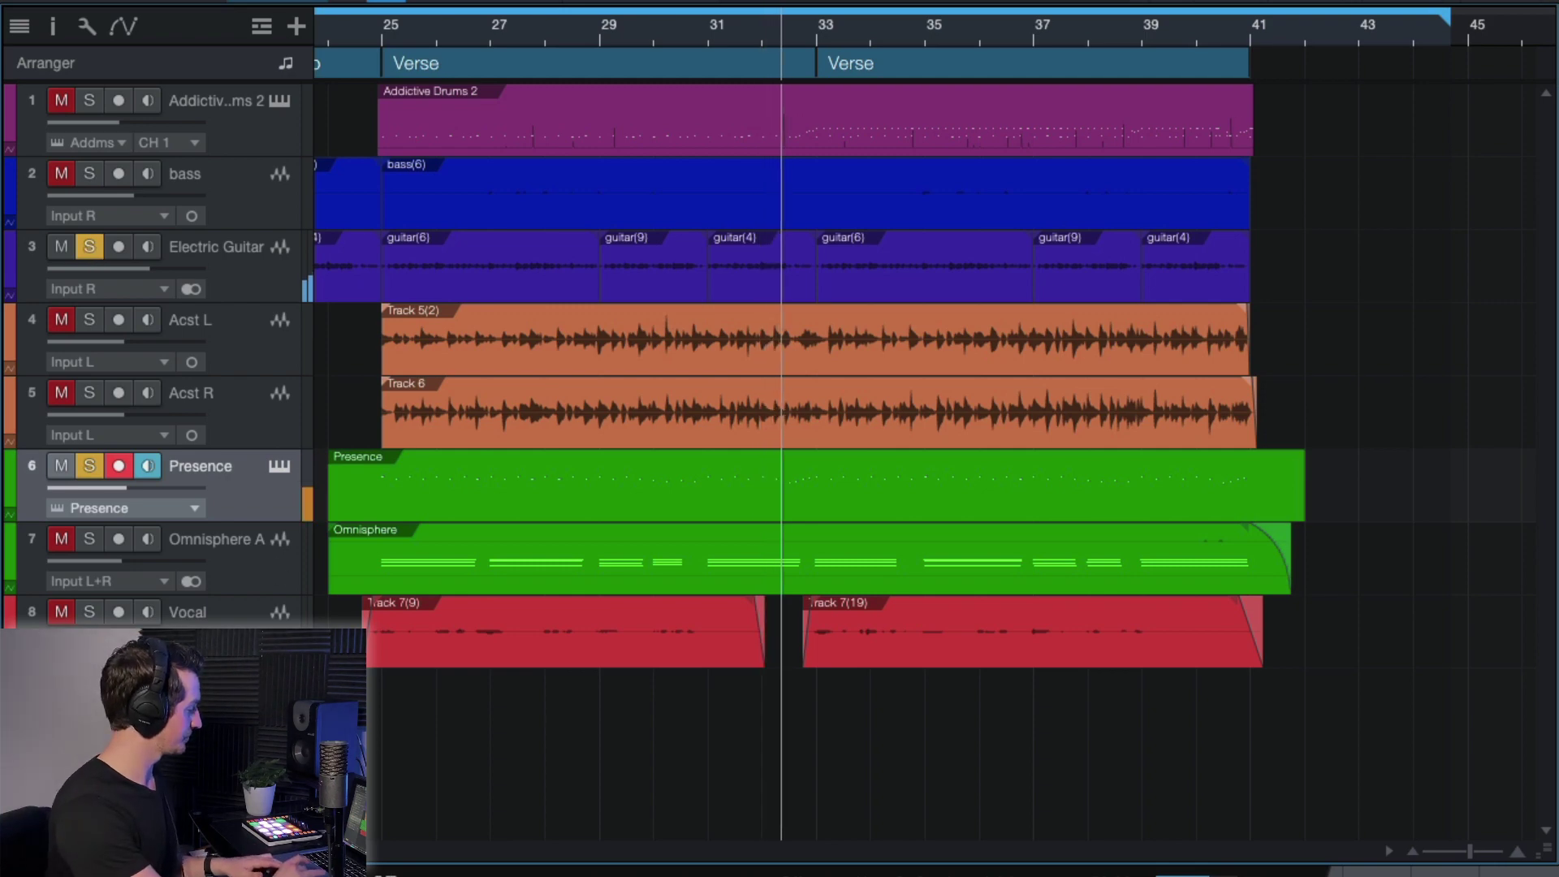
key("space")
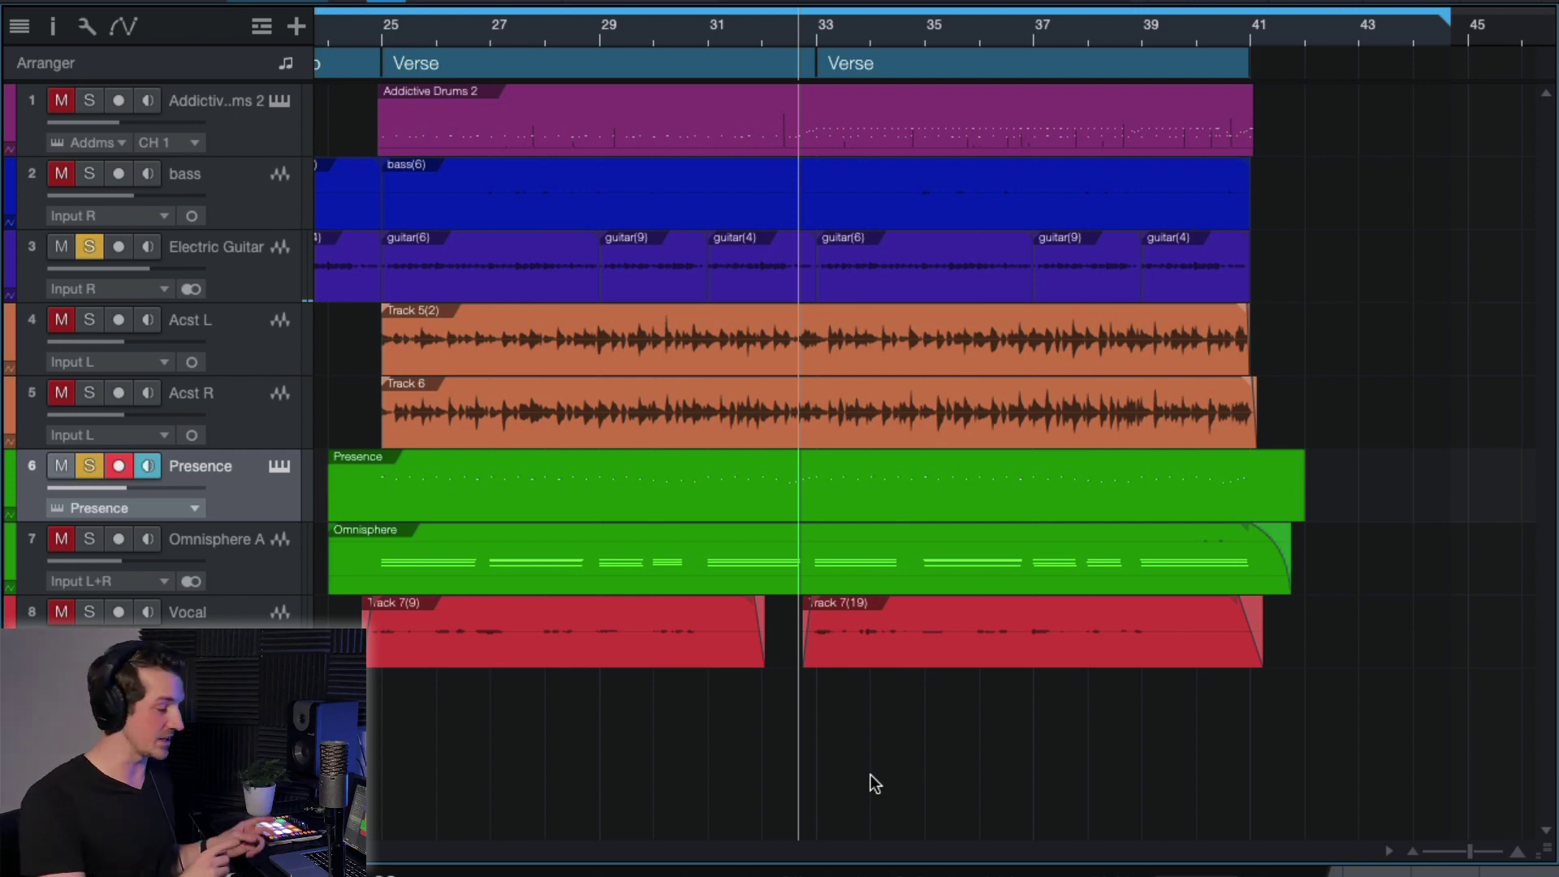
left_click(89, 246)
left_click(89, 468)
Disarm recording and monitoring on the Presence track
left_click(235, 291)
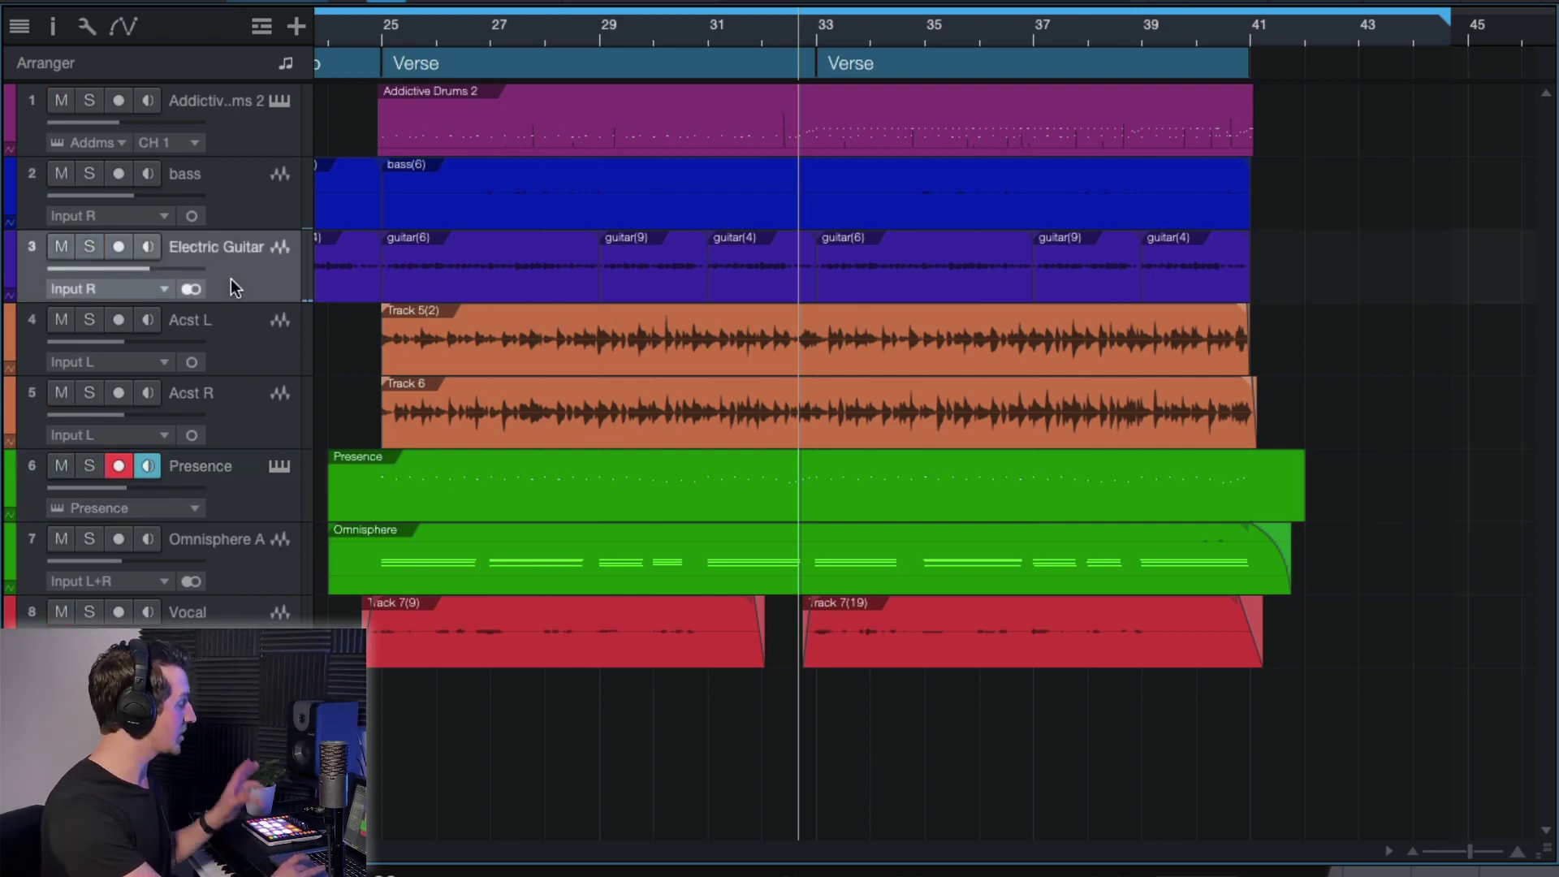
left_click(252, 509)
left_click(118, 466)
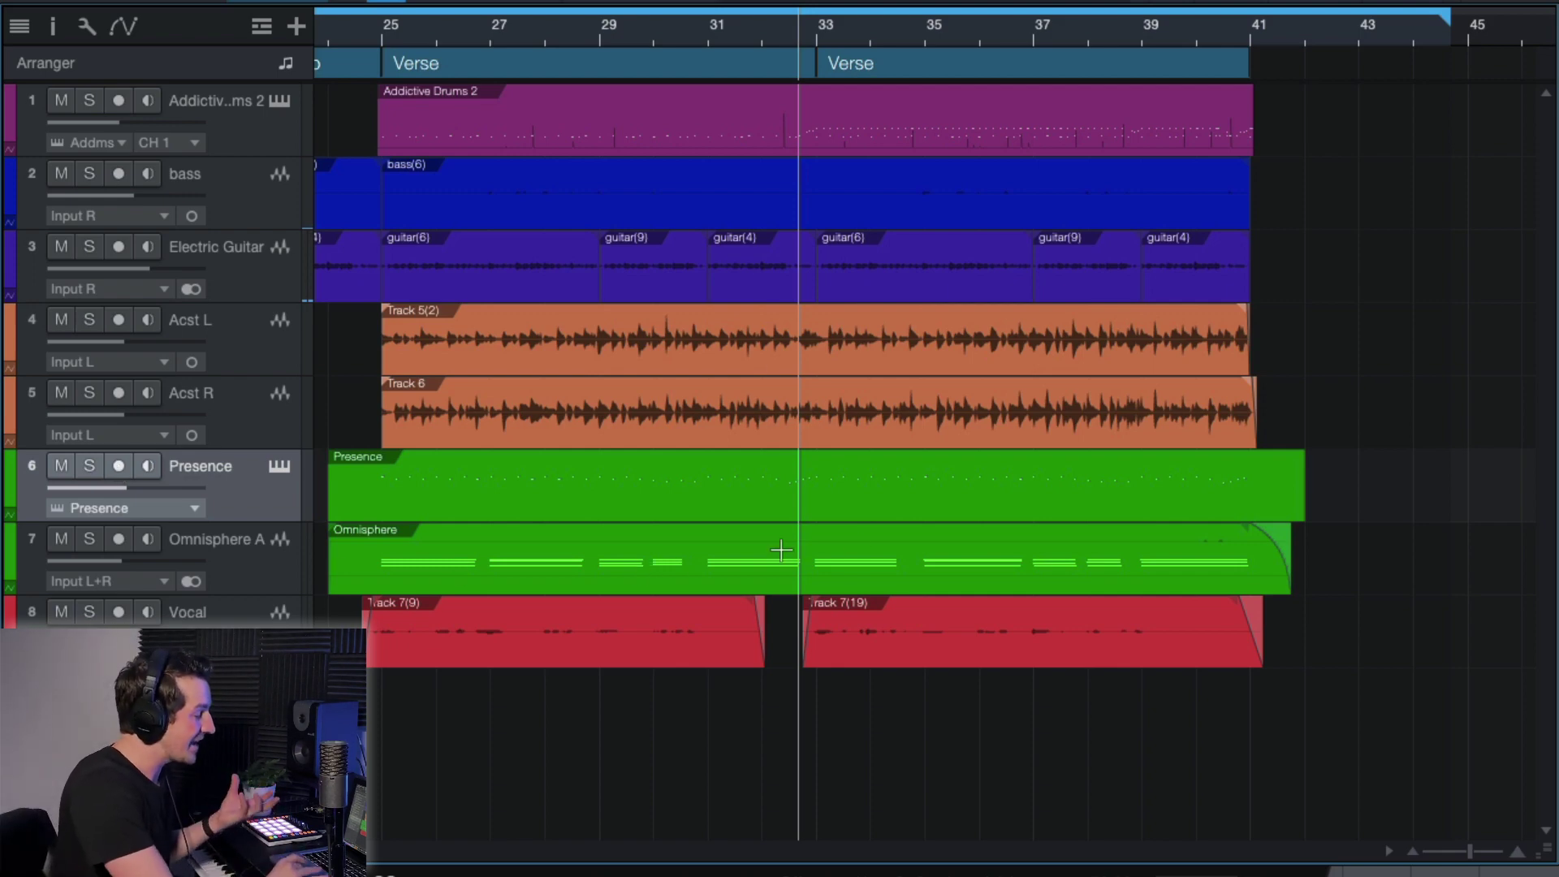
Solo the Acst L track and play it from bar 25
scroll(883, 547, "left", 2)
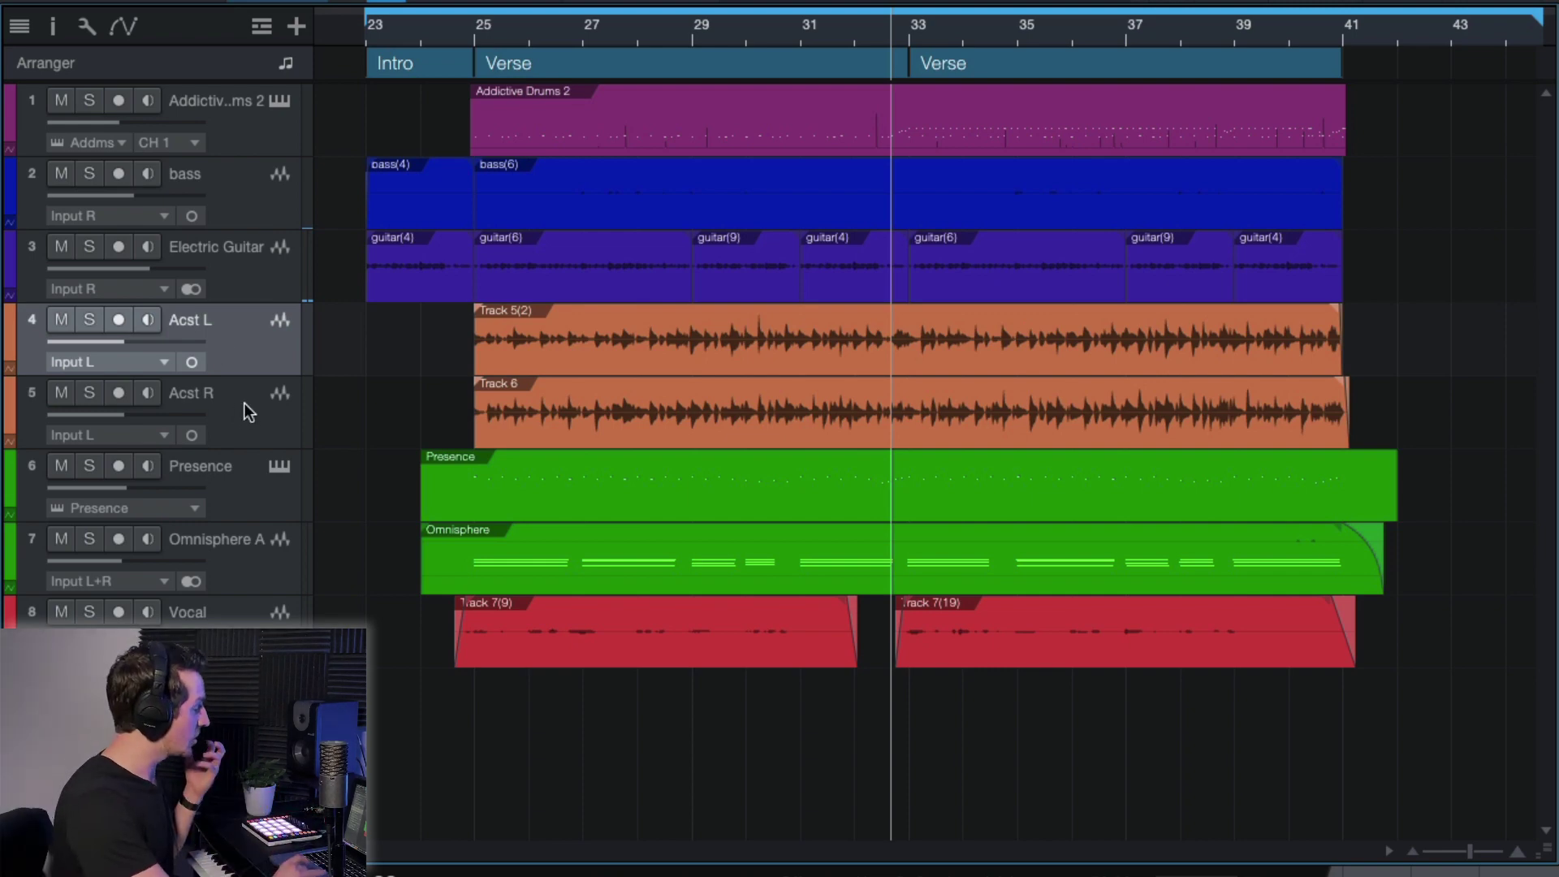
left_click(245, 402)
left_click(247, 351)
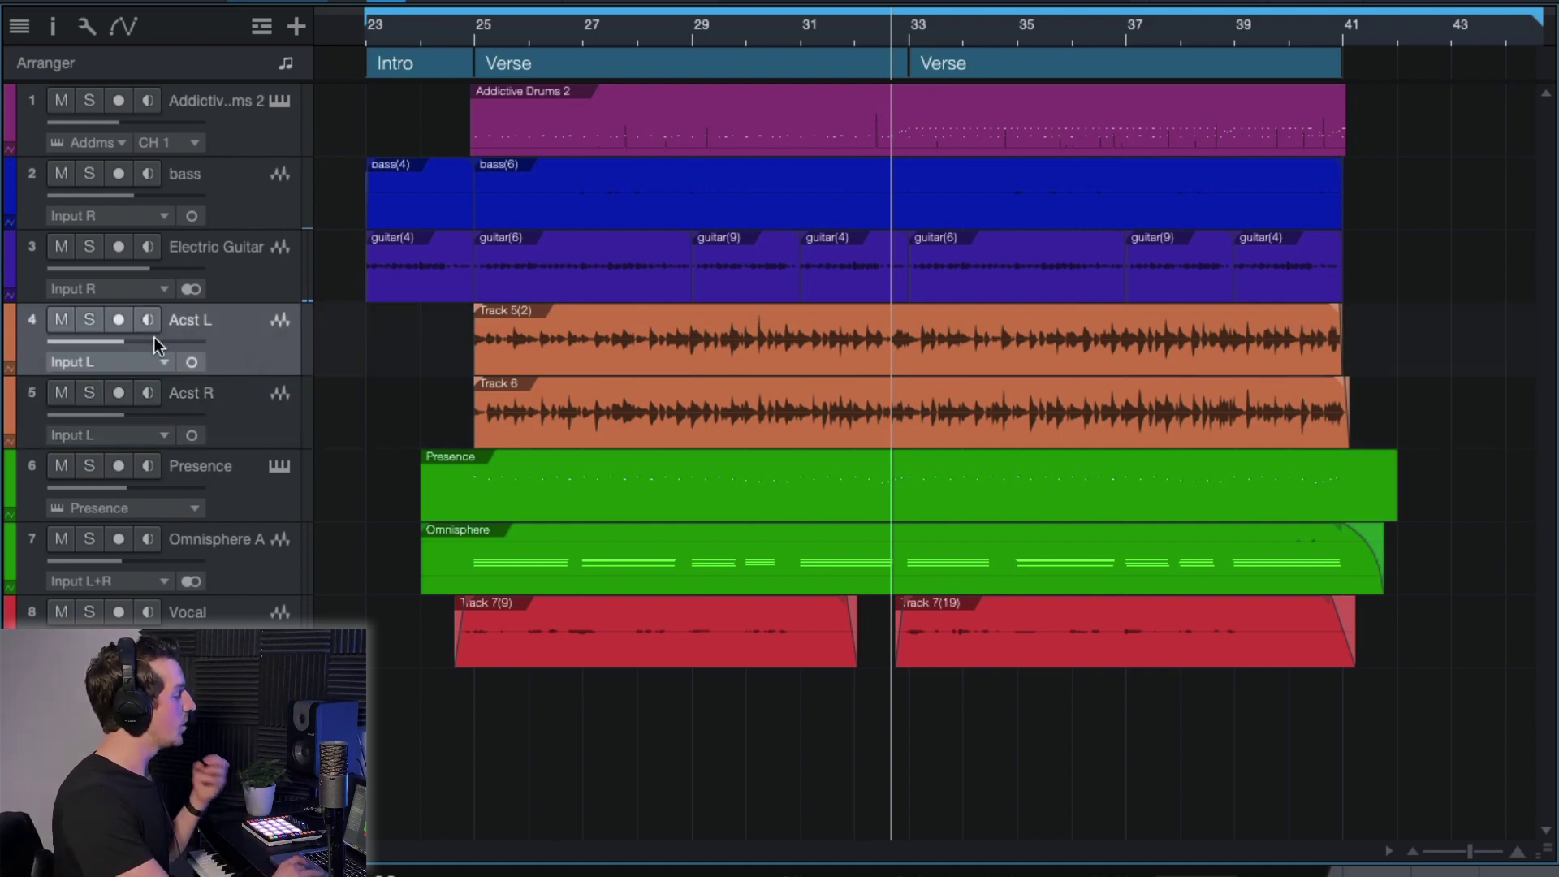
left_click(92, 320)
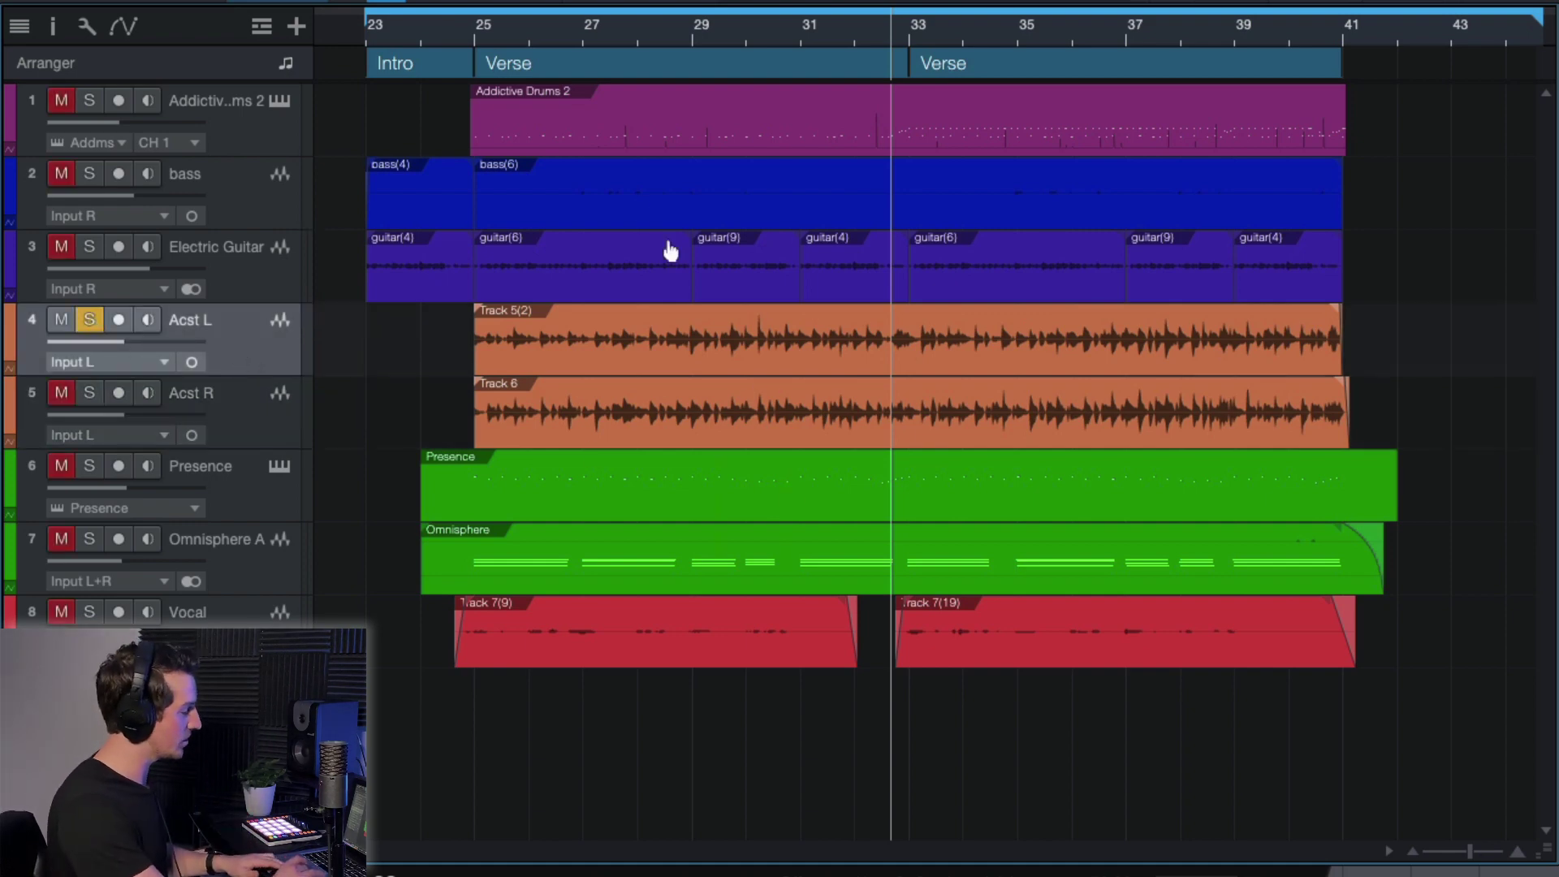
left_click(474, 31)
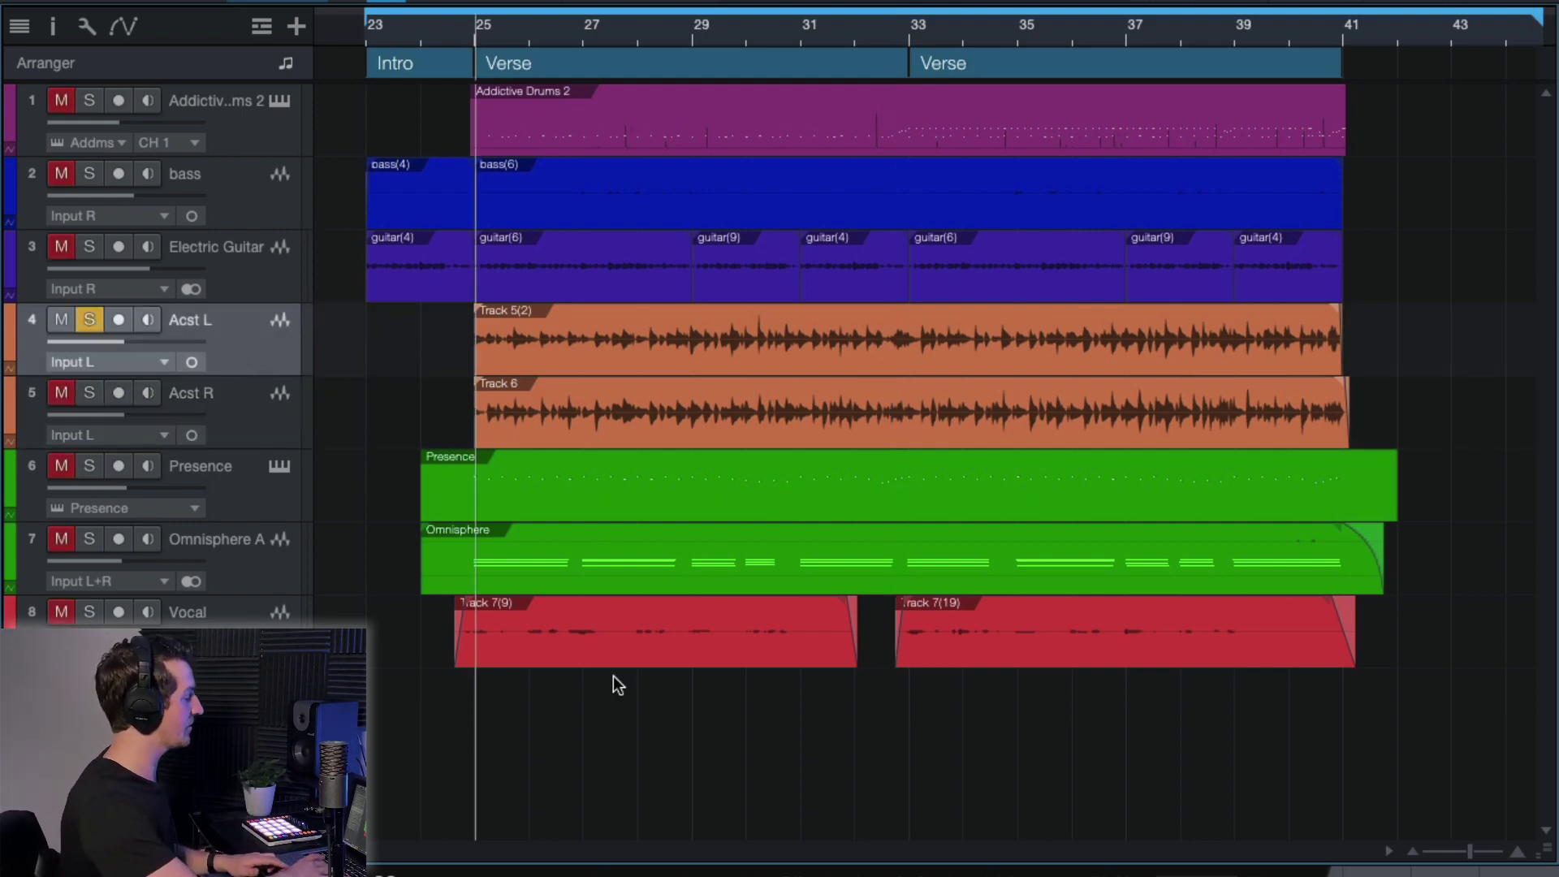
key("space")
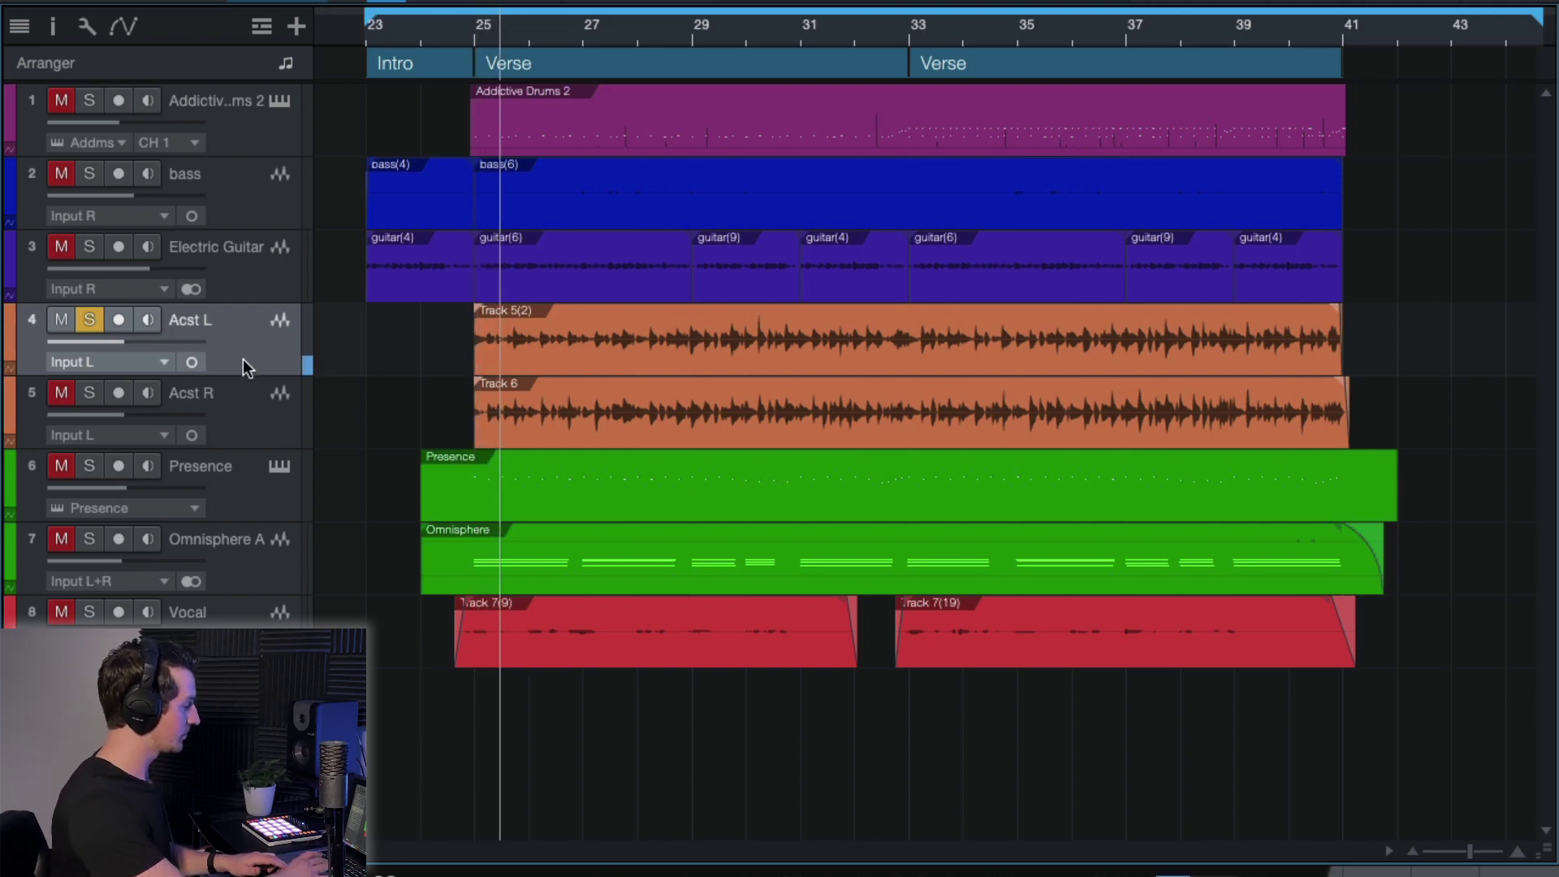
Bypass the sends on the Acst L and Acst R channels in the mixer
key("F3")
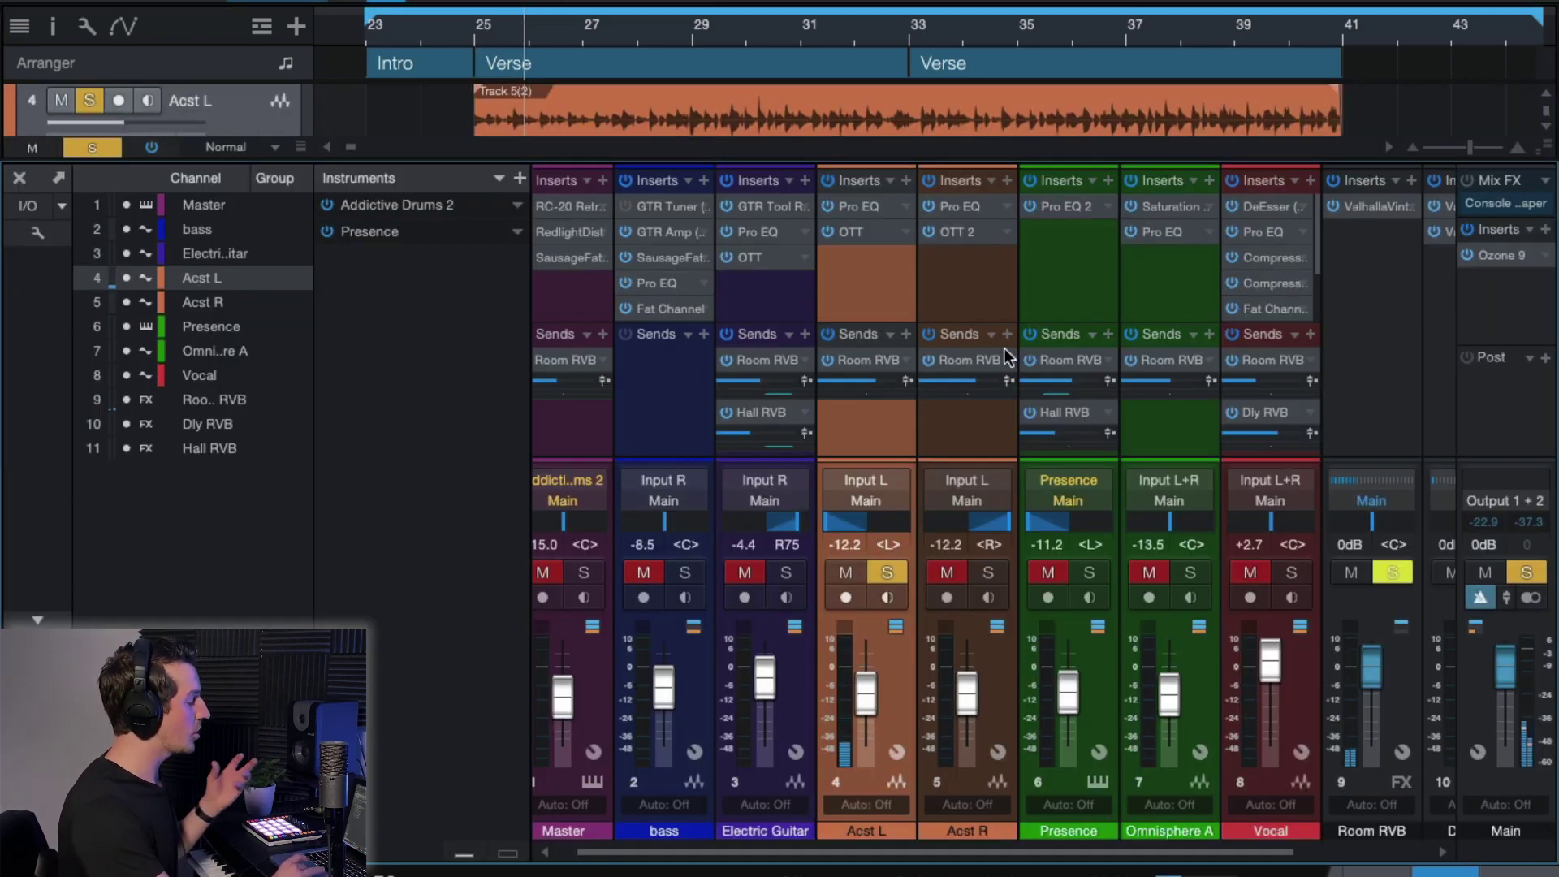
left_click(827, 334)
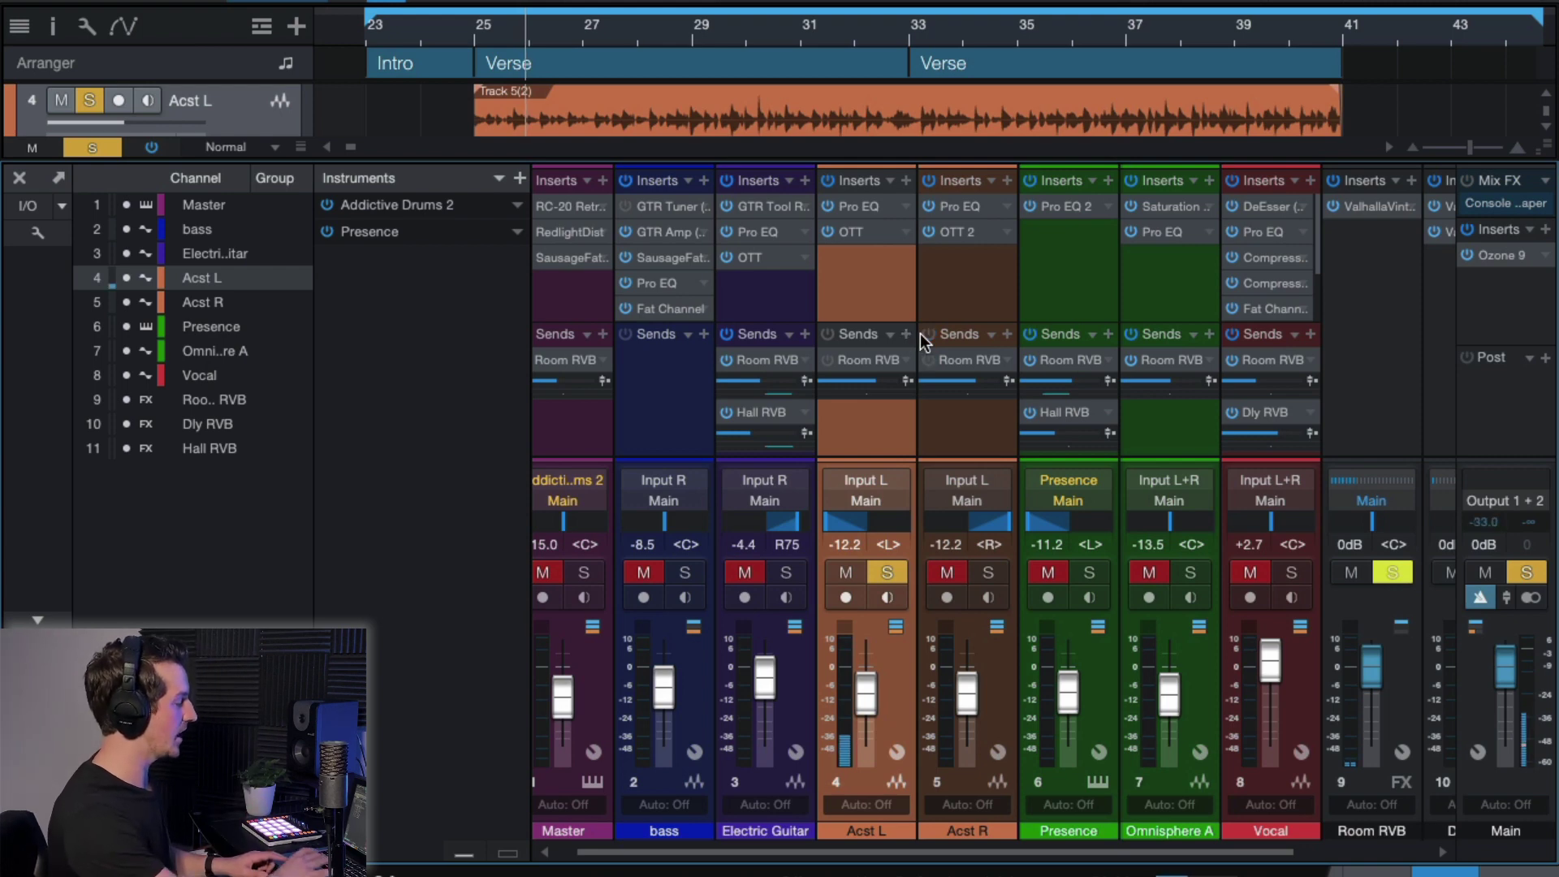
key("F3")
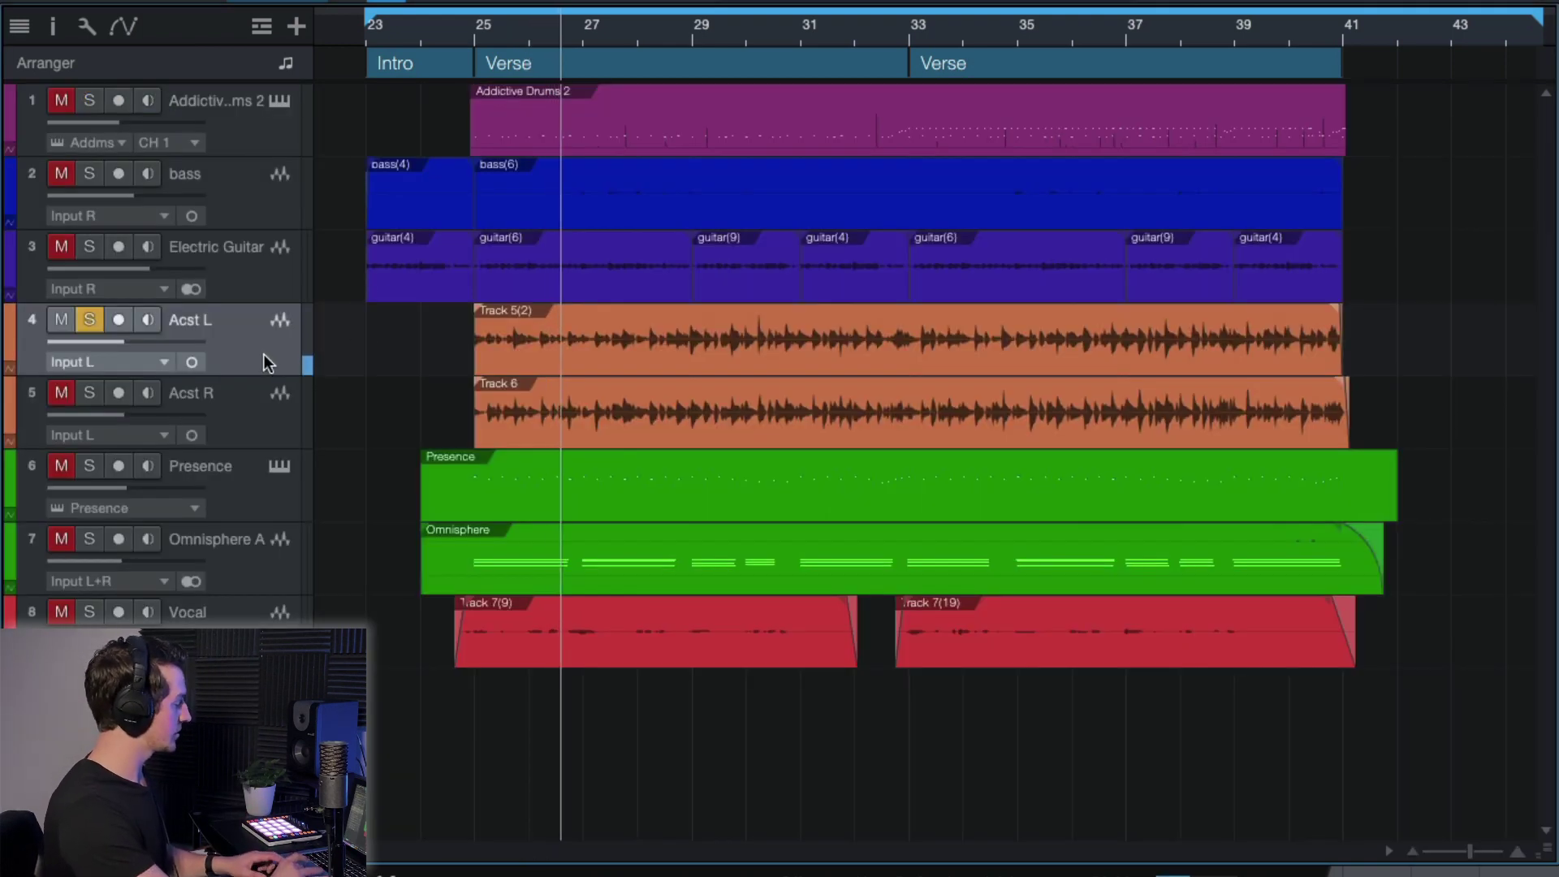
Solo Acst R along with Acst L, select both channels in the mixer and listen to the hard-panned pair
left_click(90, 392)
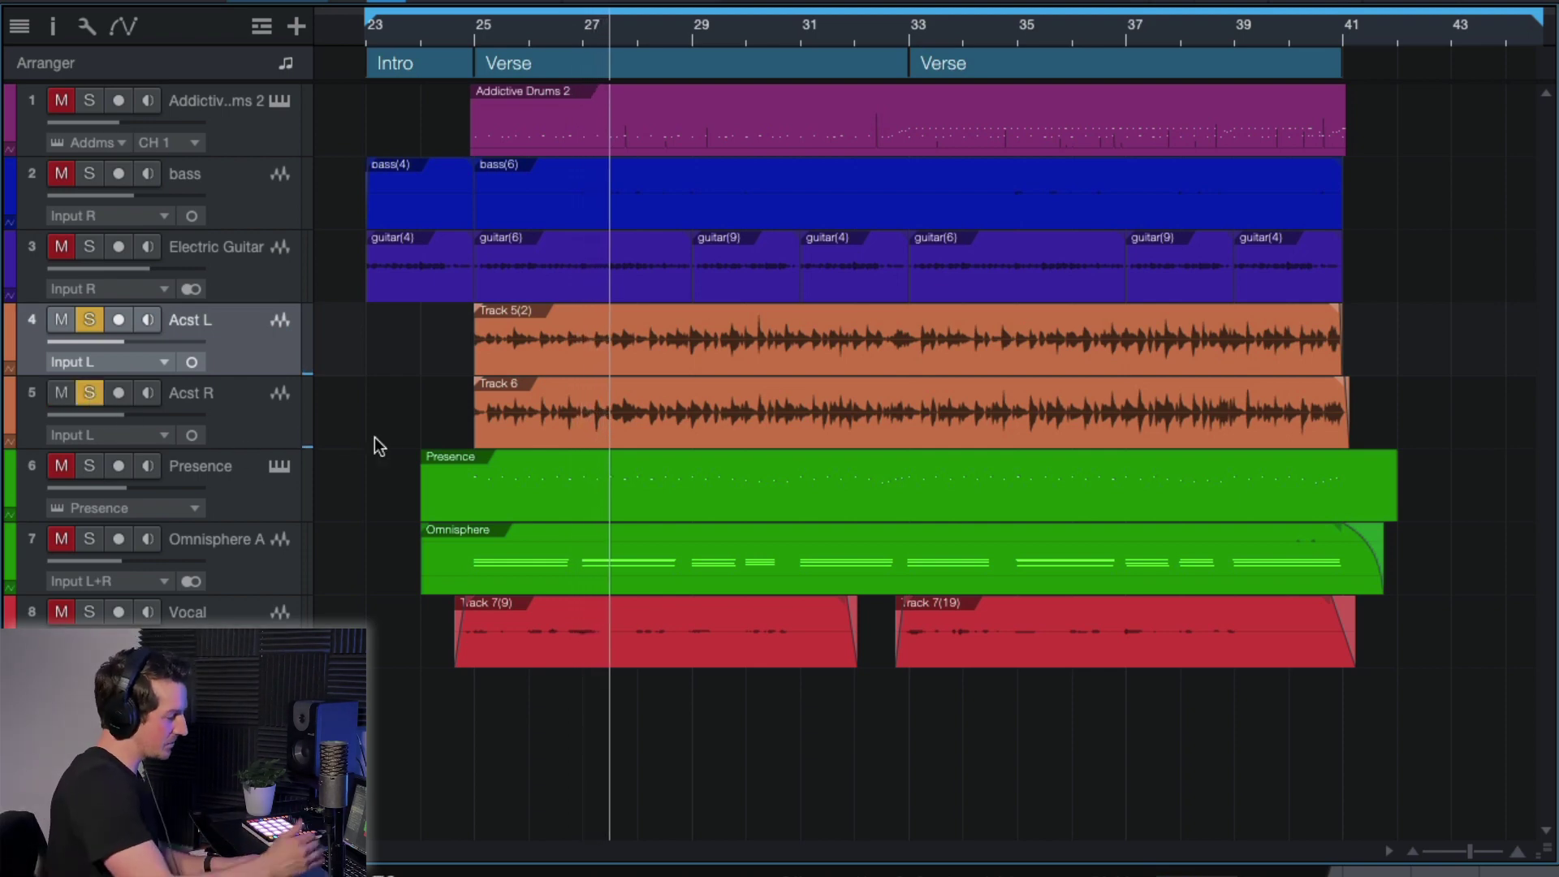
left_click(242, 410)
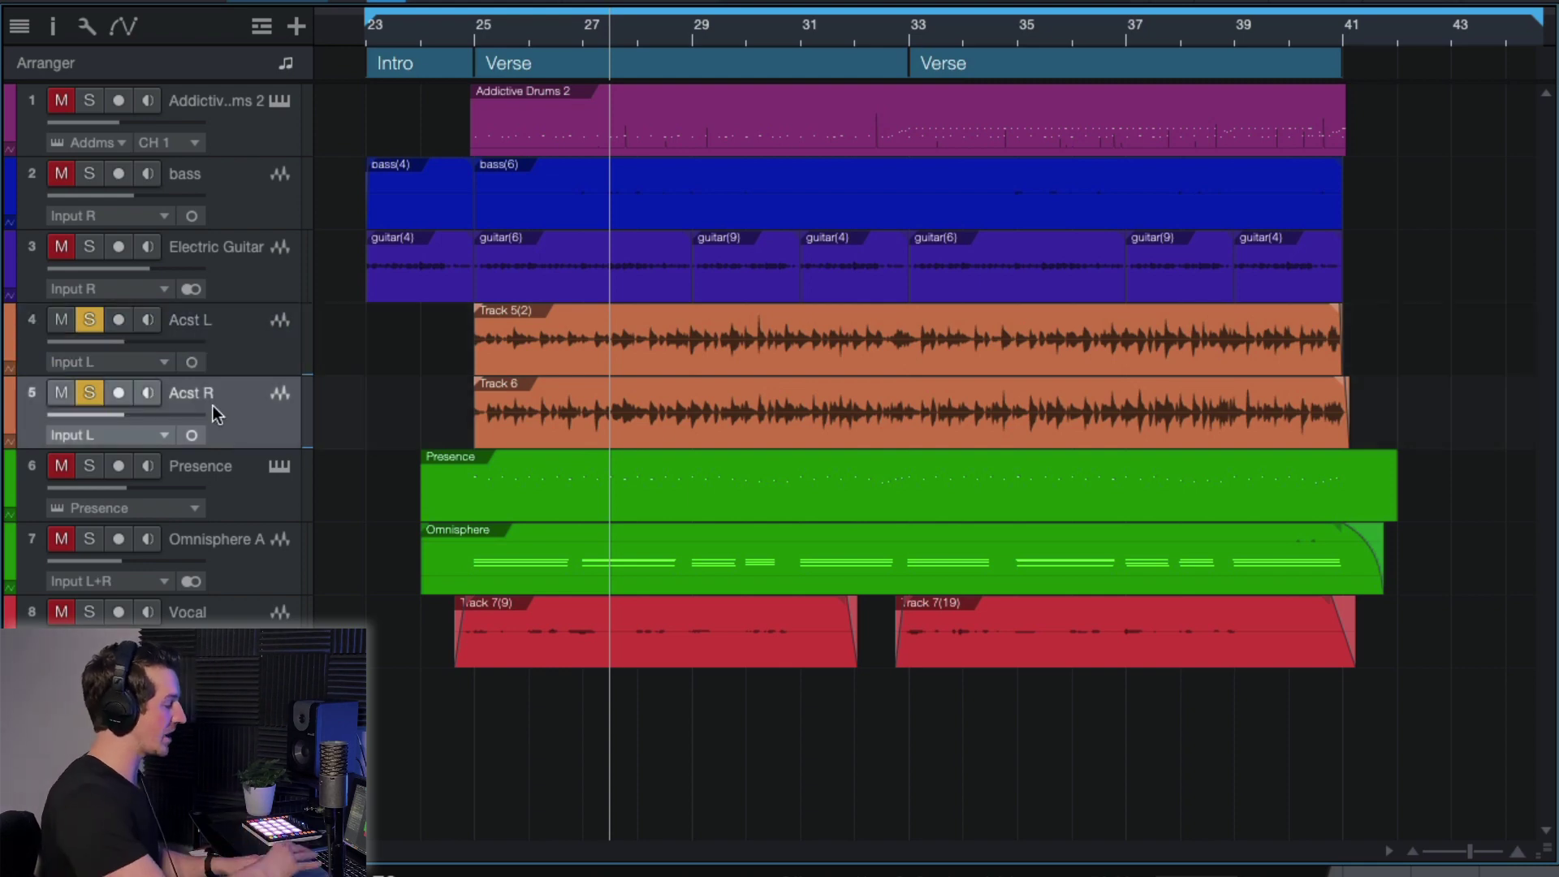
key("F3")
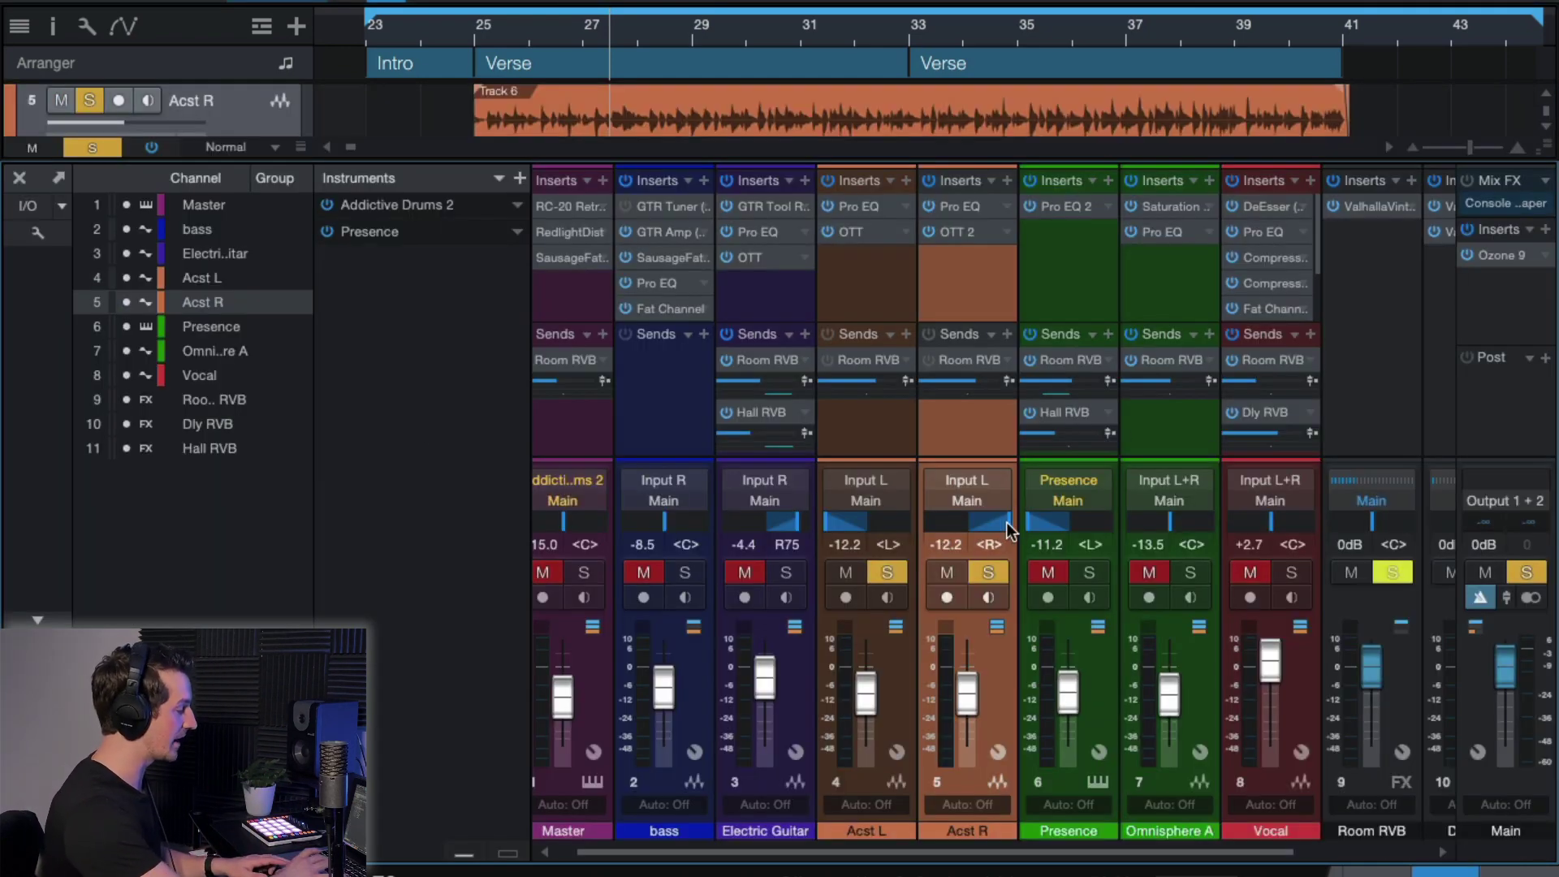
left_click(877, 438, "ctrl")
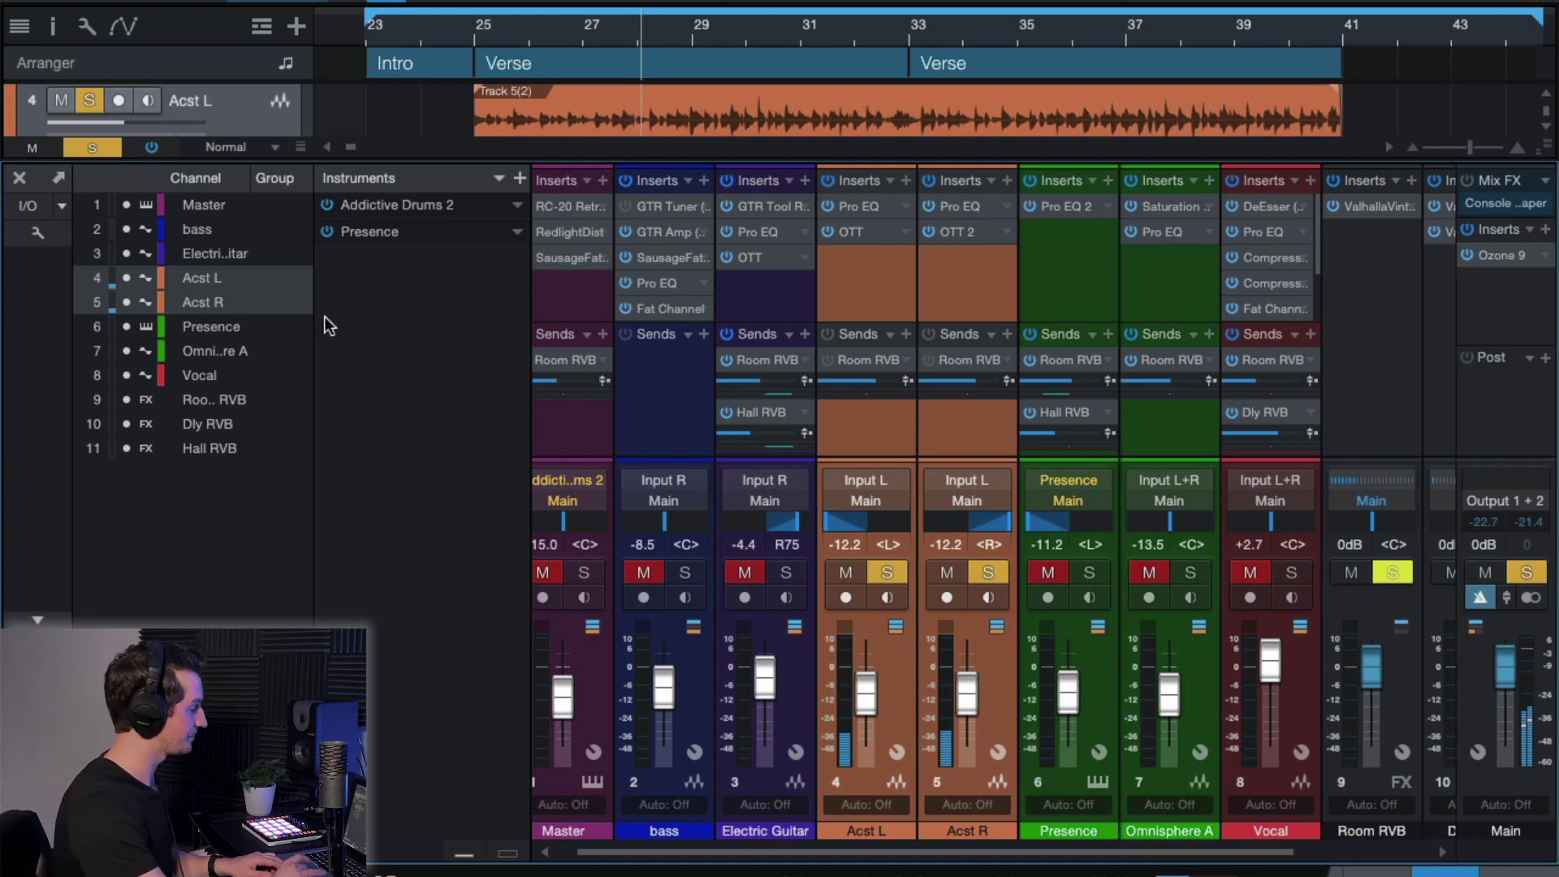
key("F3")
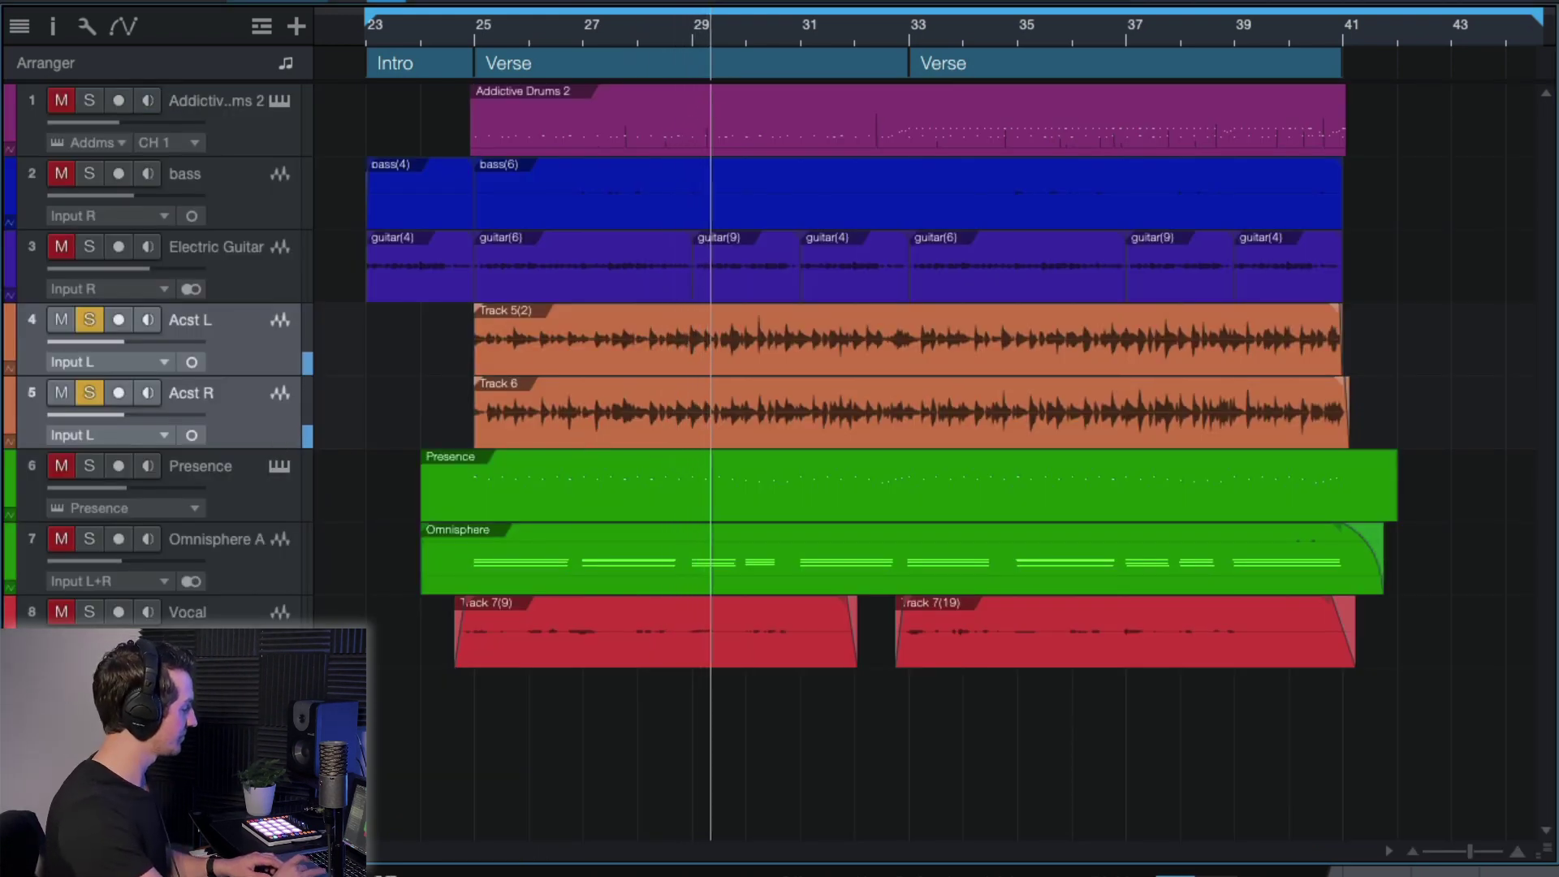
Clear the solos to hear the acoustic guitars in the full mix, and solo Acst L and Acst R again
key("shift+s")
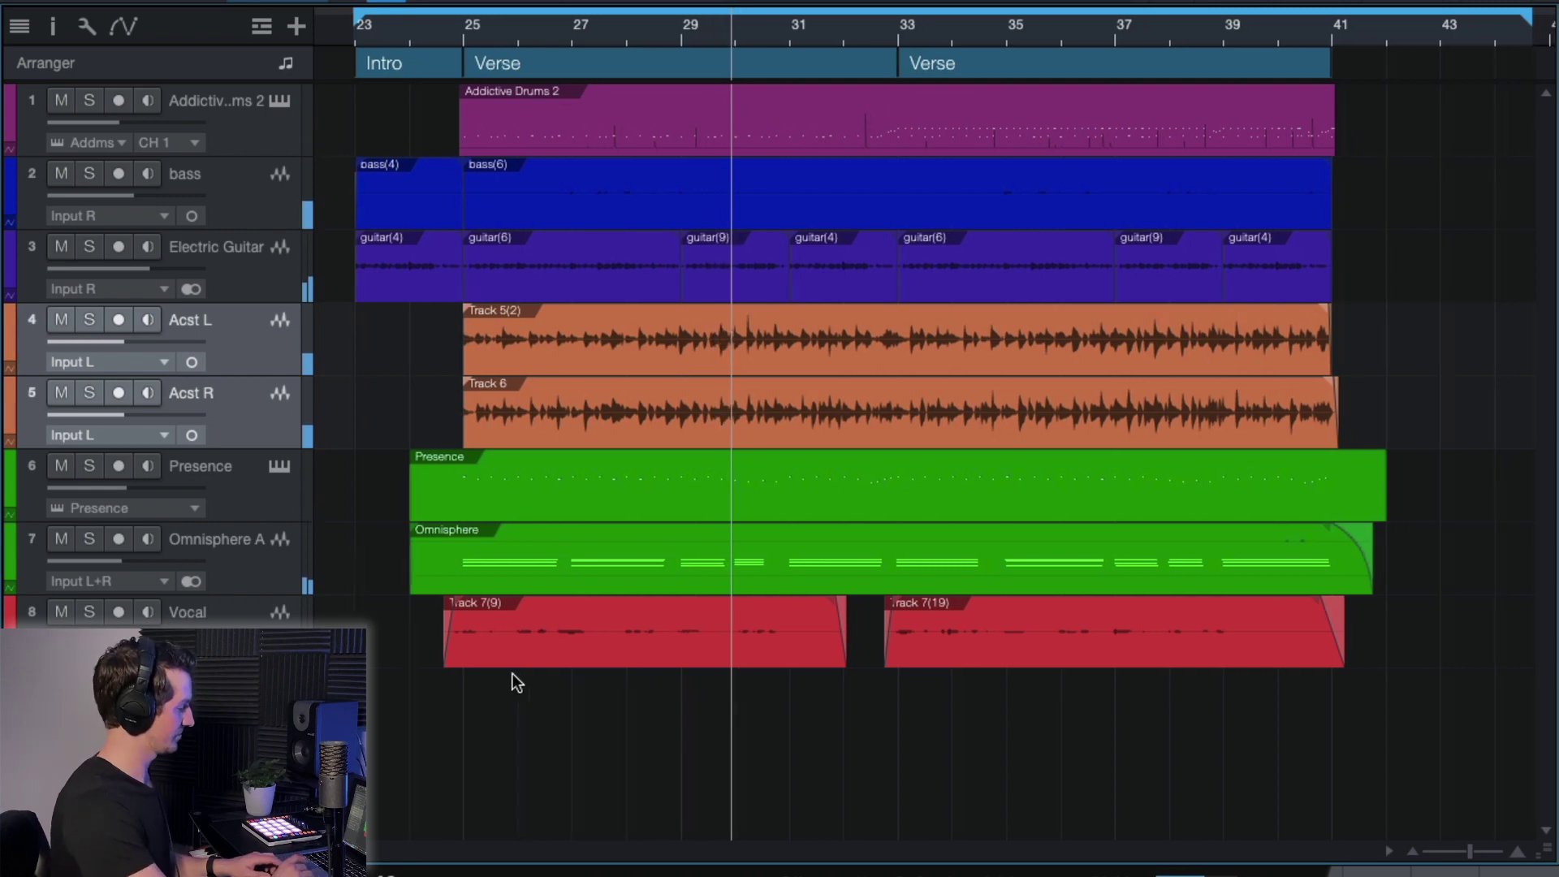
key("F3")
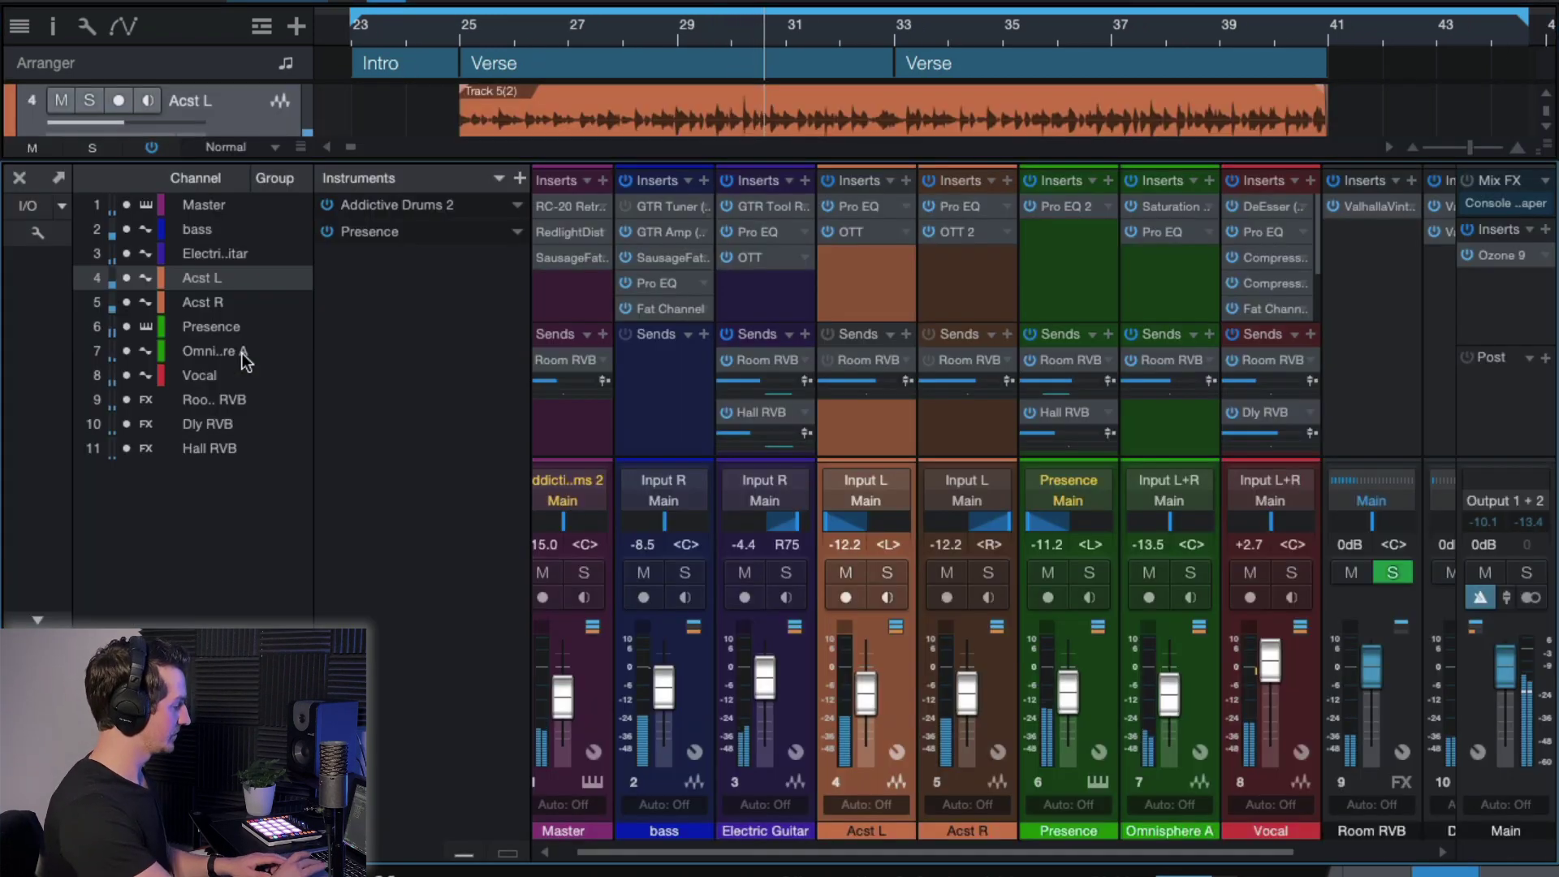
left_click(891, 573)
left_click(989, 572)
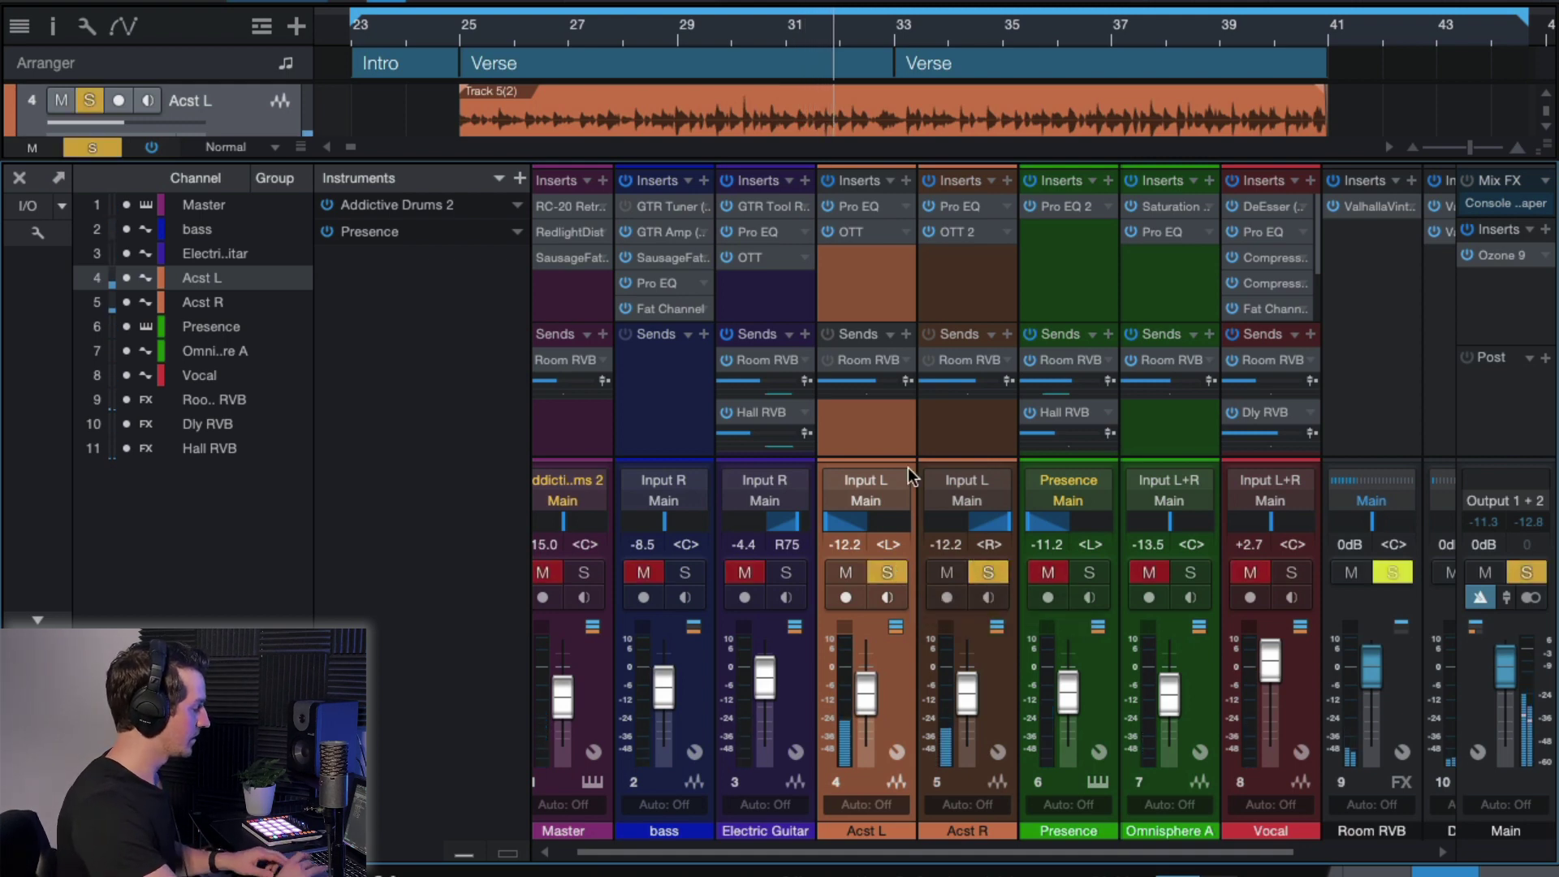
Turn the Room RVB sends back on for Acst L and Acst R, and clear all solos to play the full arrangement
left_click(827, 360)
left_click(929, 360)
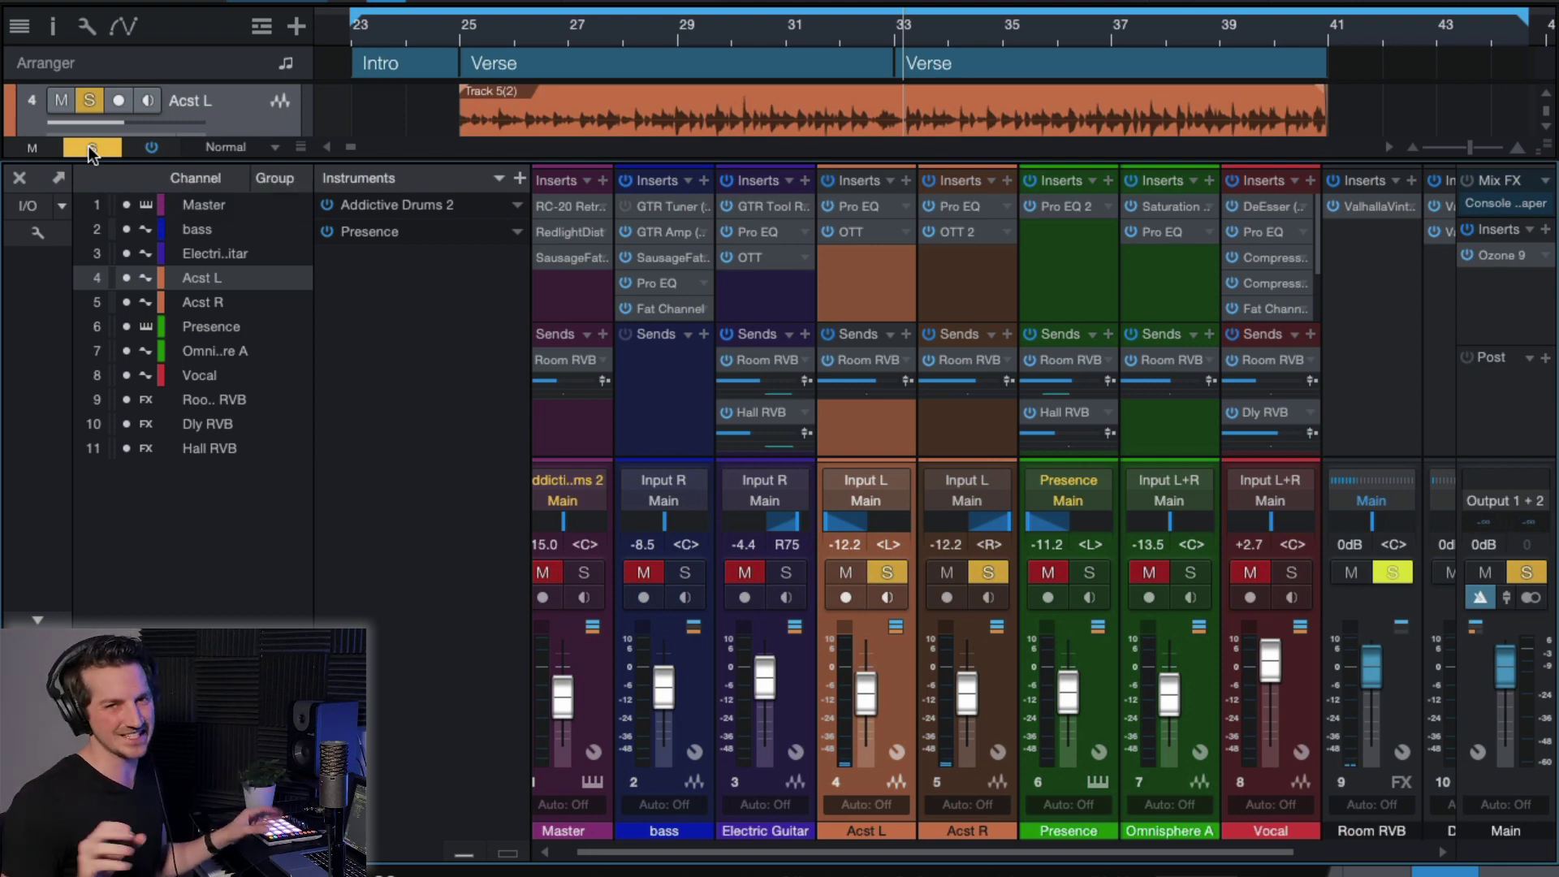
left_click(91, 149)
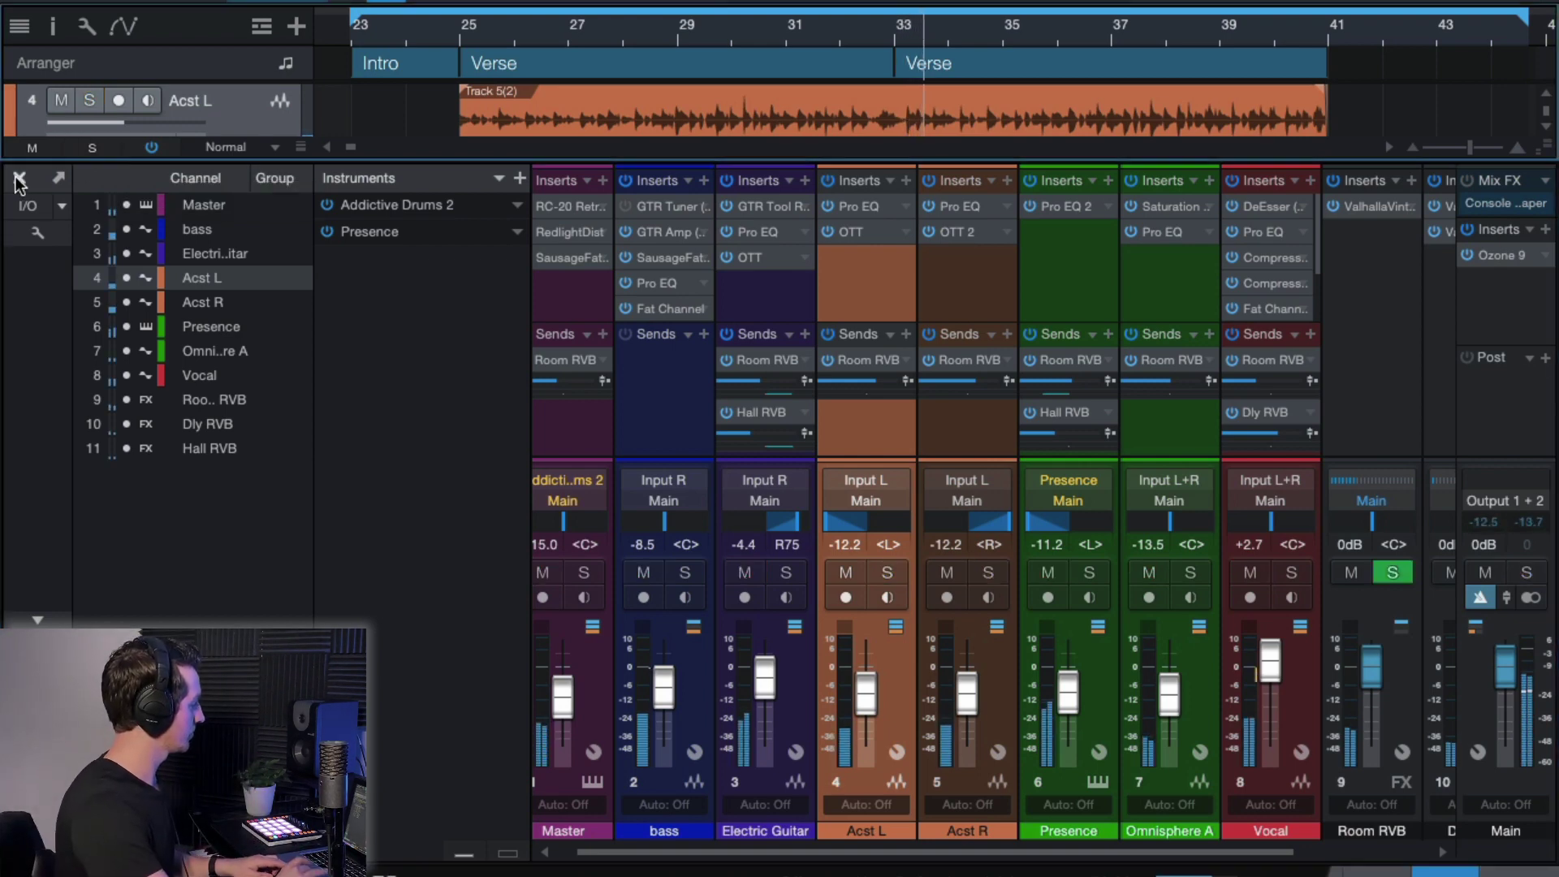
left_click(19, 177)
key("w")
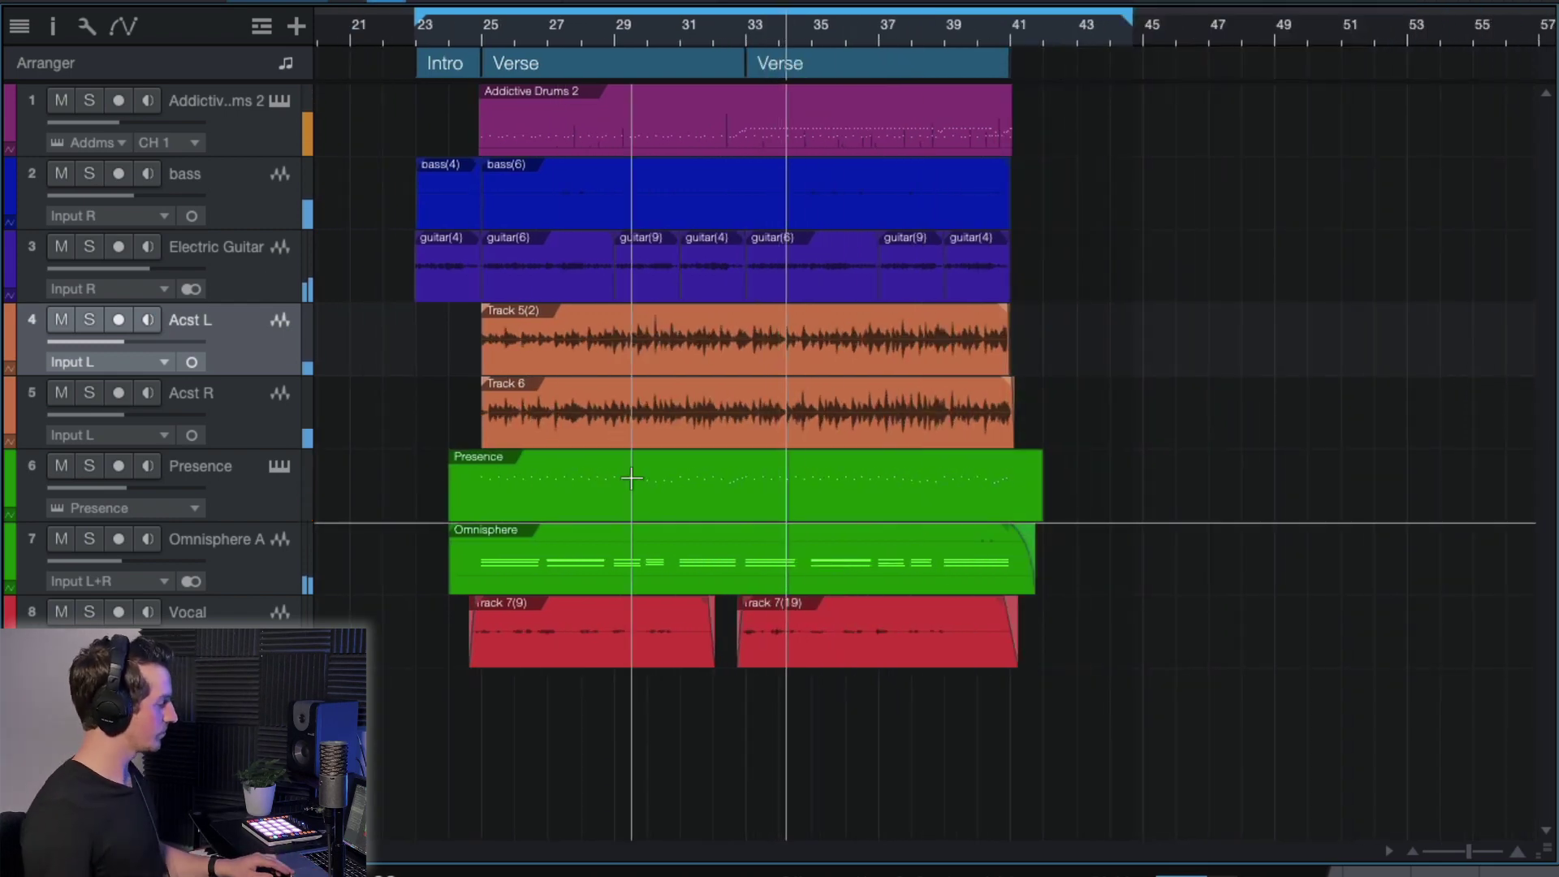